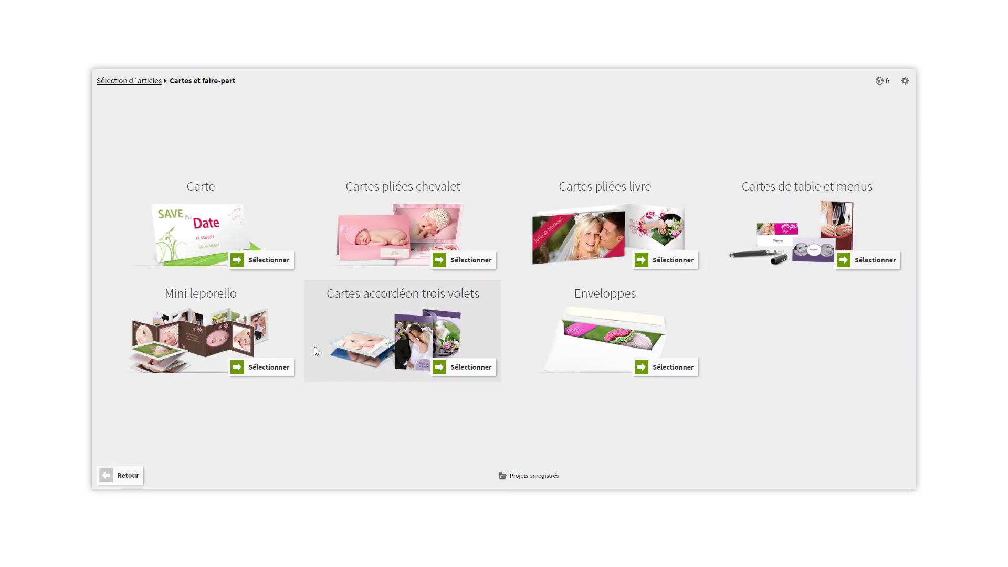
- Start a new Mini leporello project in the 7 x 9 (12 pages) format on classique paper
click(210, 341)
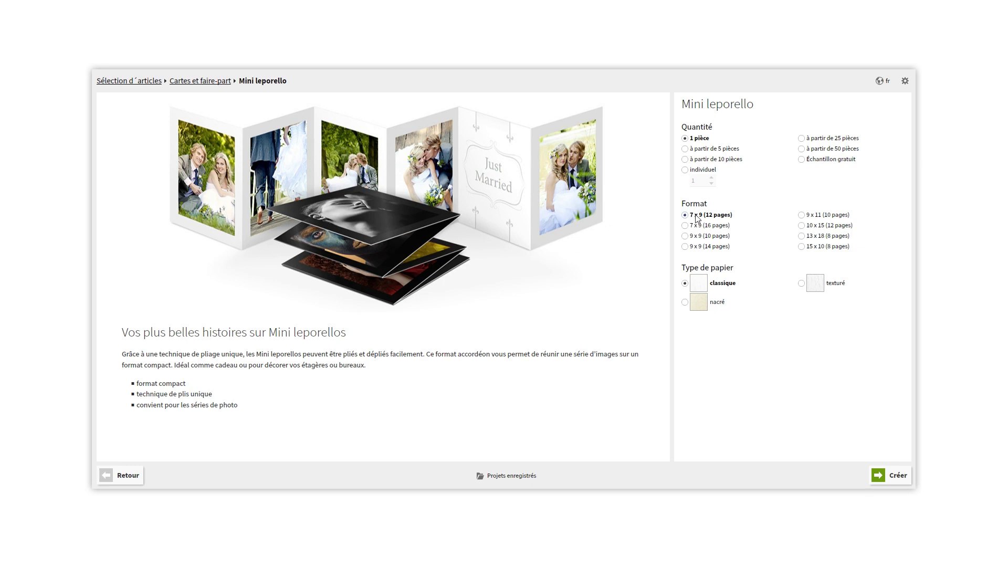
click(892, 475)
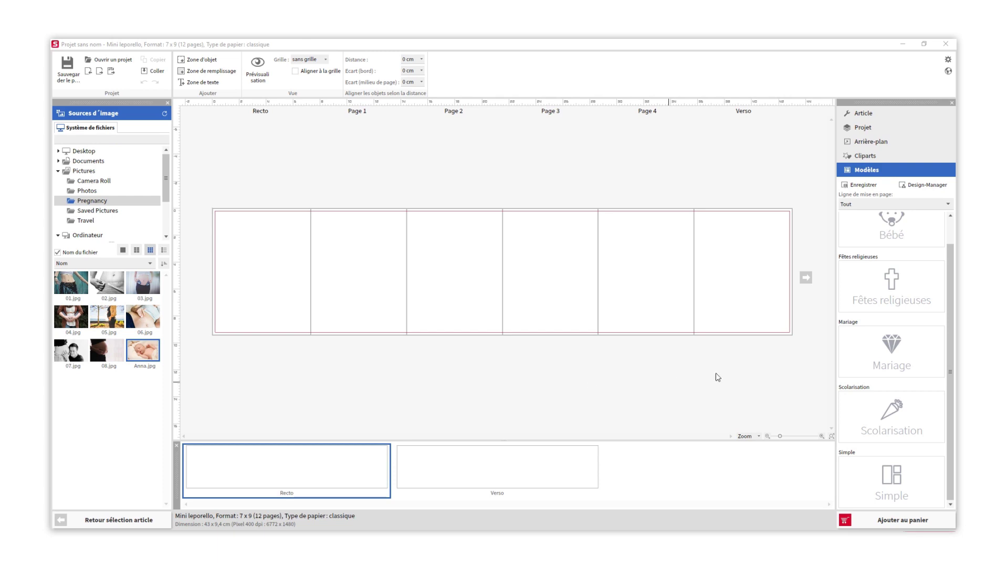
- Apply the white six-photo layout from the Simple templates to both the Recto and Verso sides of the leporello
click(876, 480)
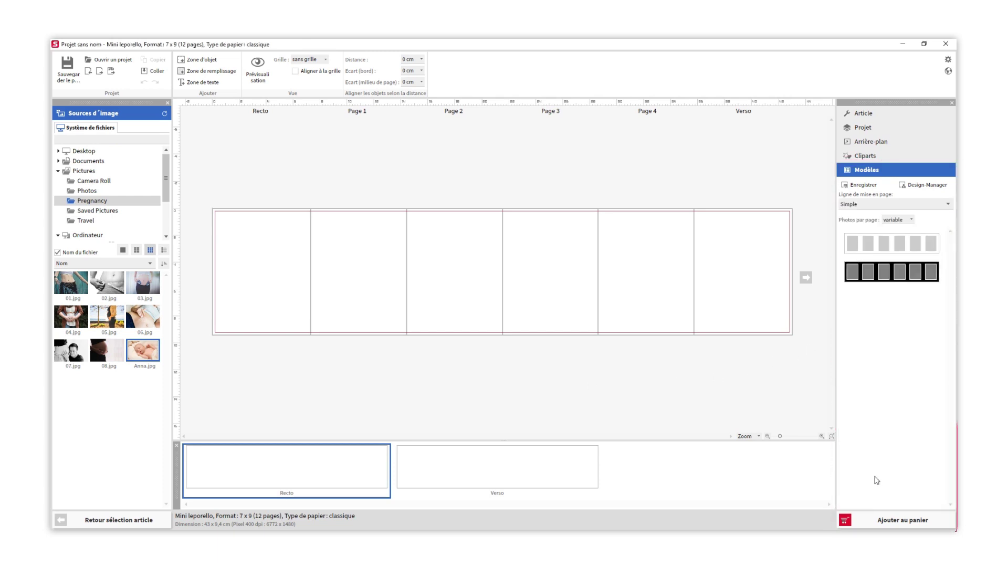
click(892, 243)
click(554, 461)
click(888, 271)
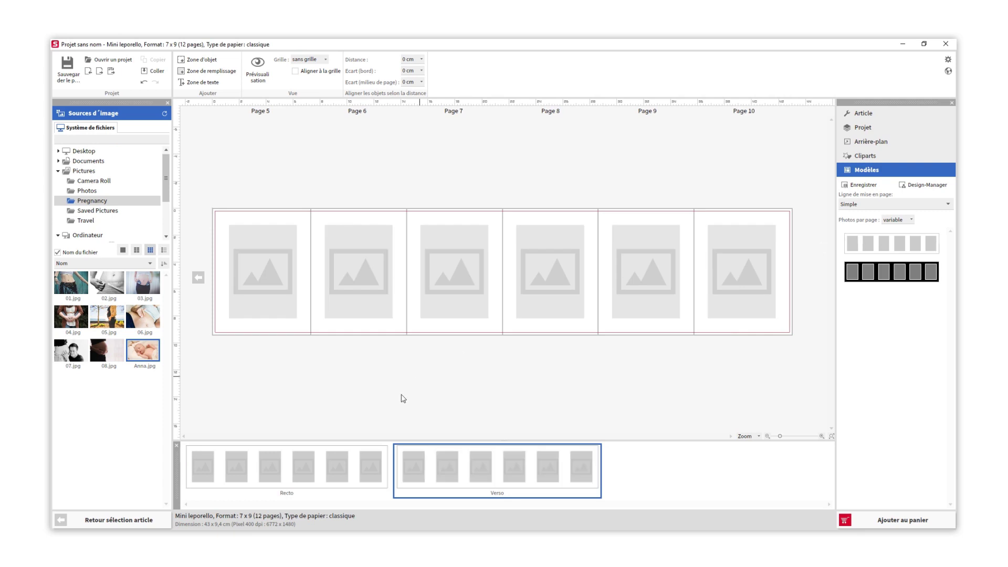
- Delete the photo placeholders on the Recto cover panel, Page 4 and Page 7
click(340, 458)
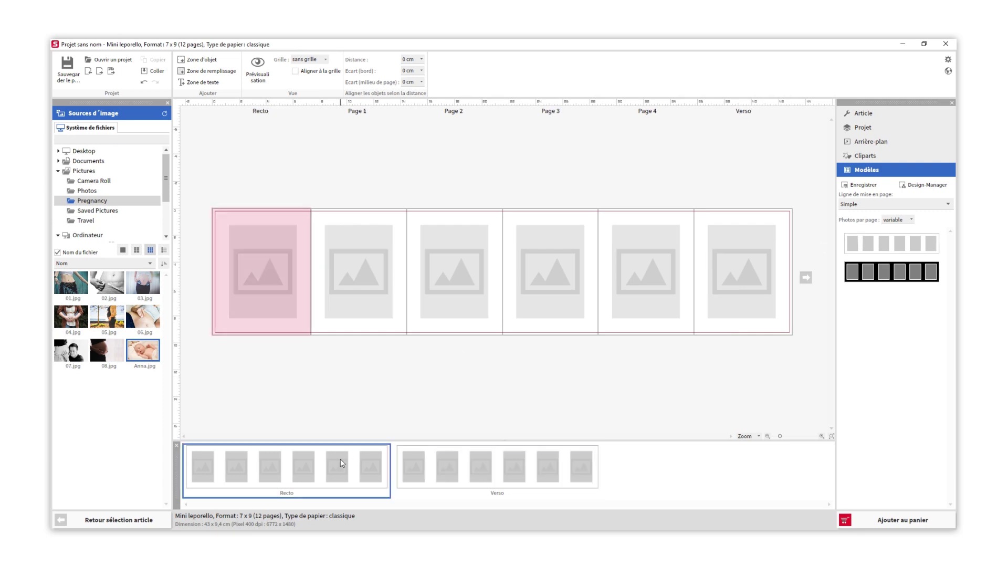
click(250, 275)
key(Delete)
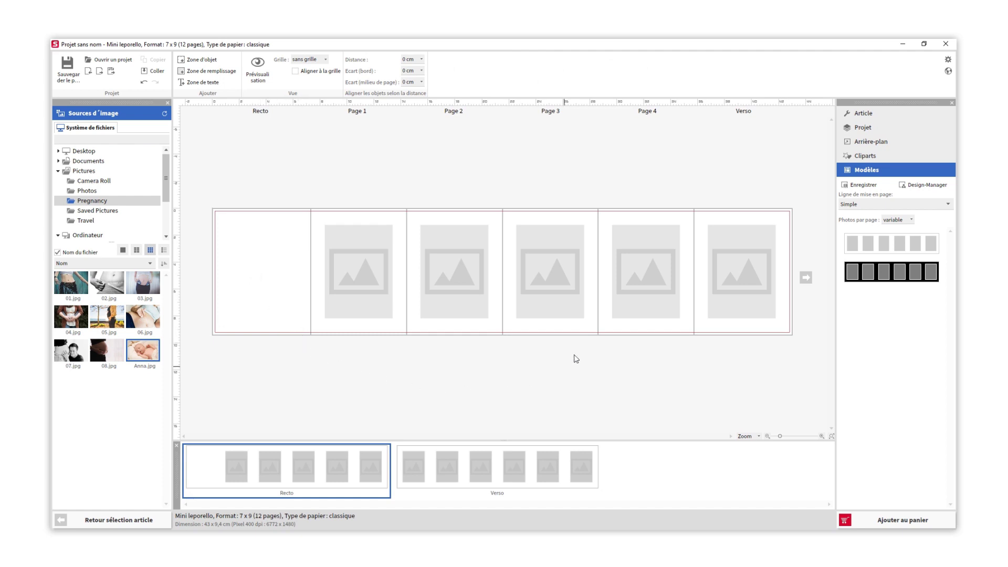
click(635, 298)
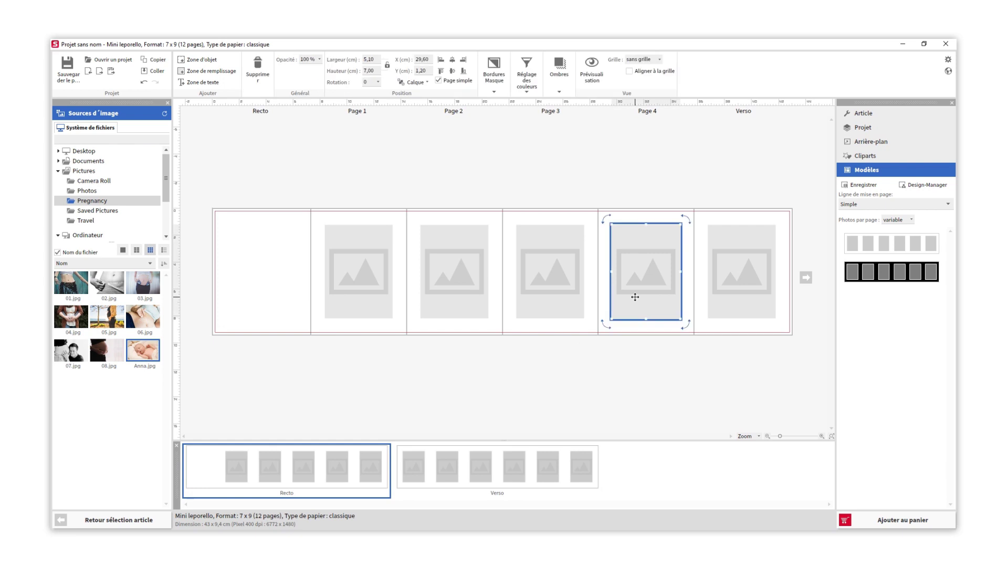
key(Delete)
click(555, 462)
click(468, 298)
key(Delete)
- On the Recto side, place 01.jpg on Page 1, 02.jpg on Page 2, 03.jpg on Page 3 and 04.jpg on the Verso panel
click(346, 462)
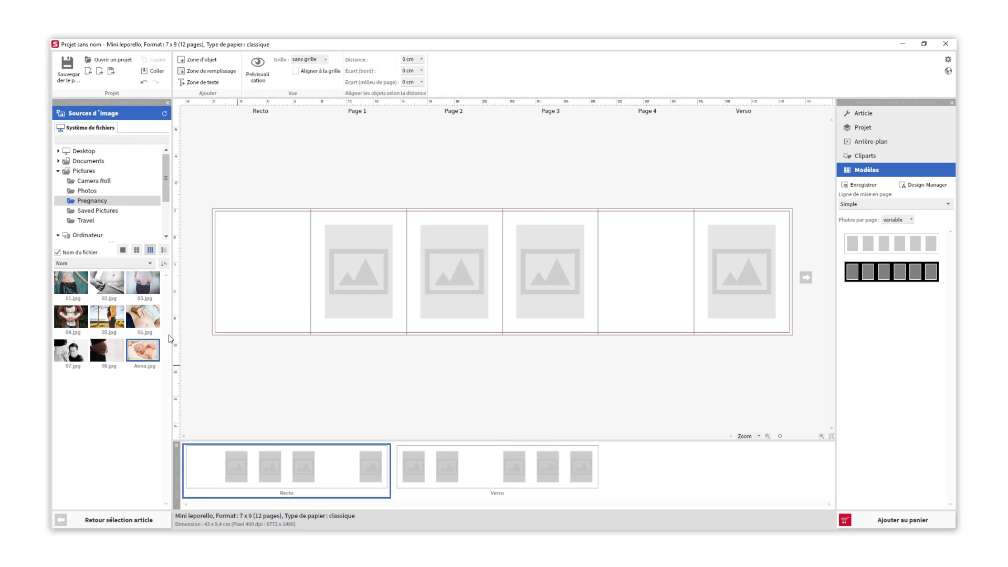
drag(71, 283, 343, 274)
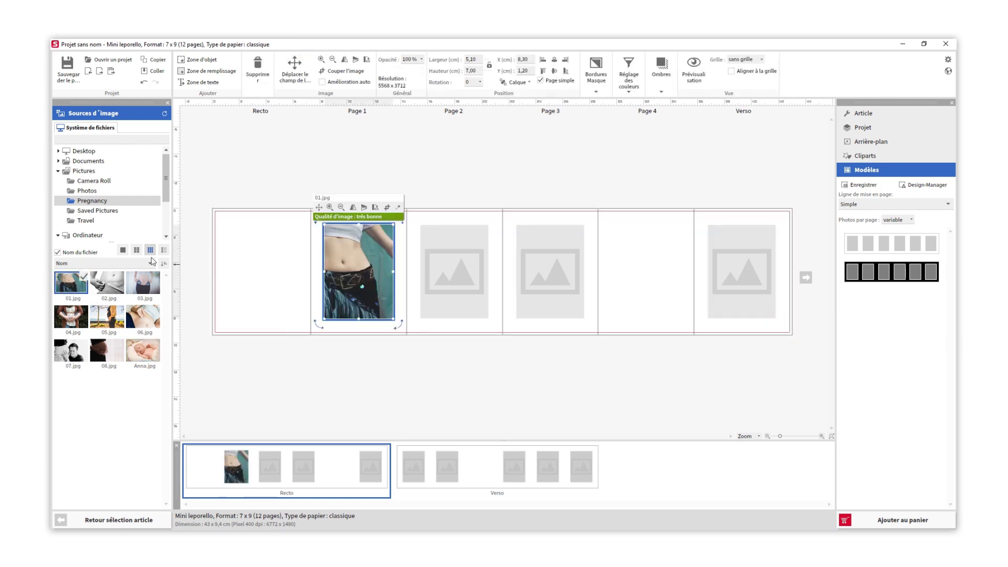
drag(107, 284, 429, 298)
double_click(448, 277)
drag(143, 283, 523, 286)
drag(74, 319, 741, 279)
- Fill Pages 5, 6, 8 and 9 with 05.jpg, 06.jpg, 07.jpg and 08.jpg, and Page 10 with the sleeping baby photo
click(436, 458)
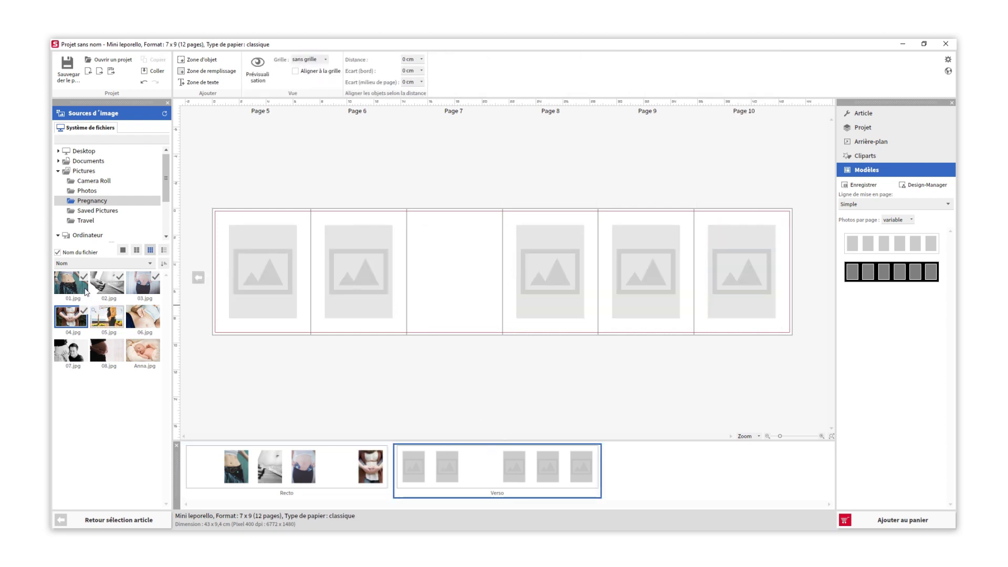
drag(107, 317, 246, 288)
drag(143, 316, 349, 298)
drag(71, 350, 531, 268)
drag(107, 350, 646, 271)
drag(142, 351, 724, 271)
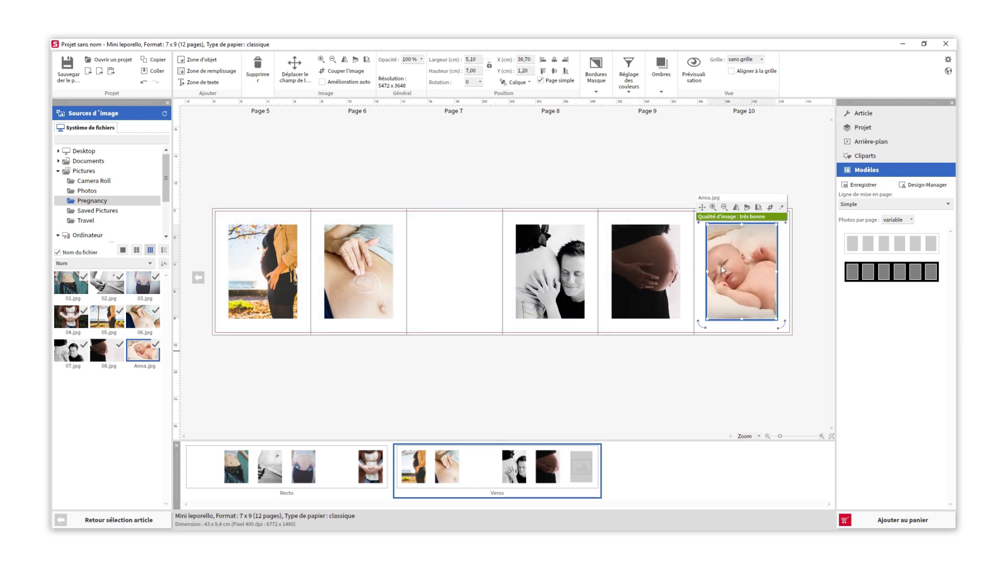
click(580, 386)
- Add a text box on the Recto cover panel containing the baby's first name followed by "est en chemin"
click(335, 450)
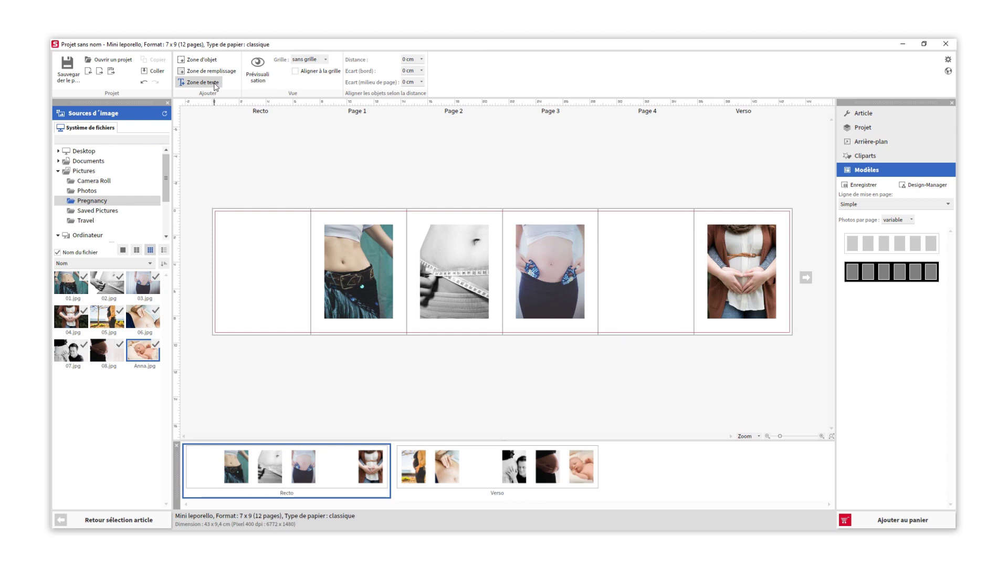
click(201, 82)
drag(475, 276, 257, 278)
text(Anna est en chemin)
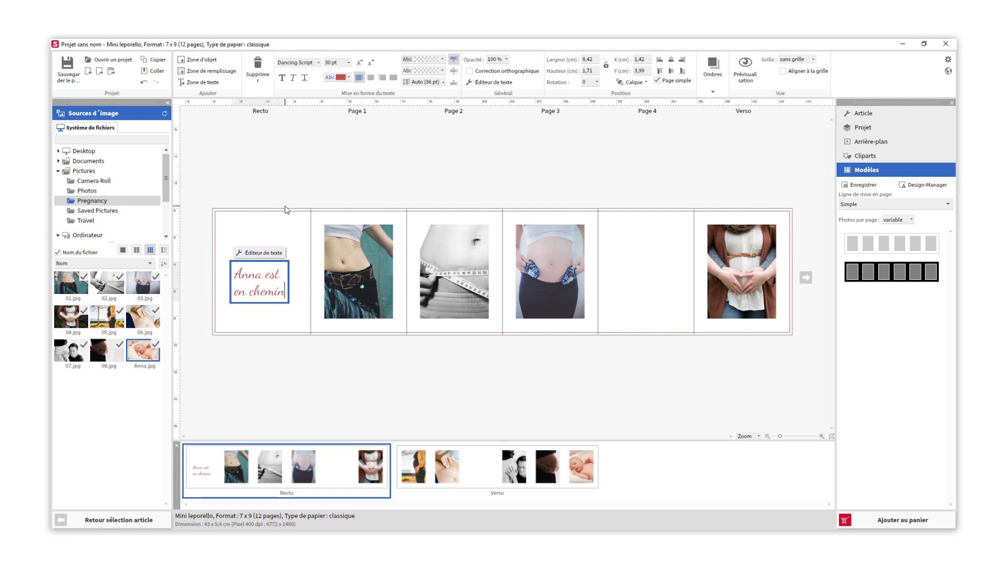
- Centre-align the cover text, set its font to Drukaatie Burti Light and colour it dark olive brown
key(Escape)
click(371, 78)
click(319, 62)
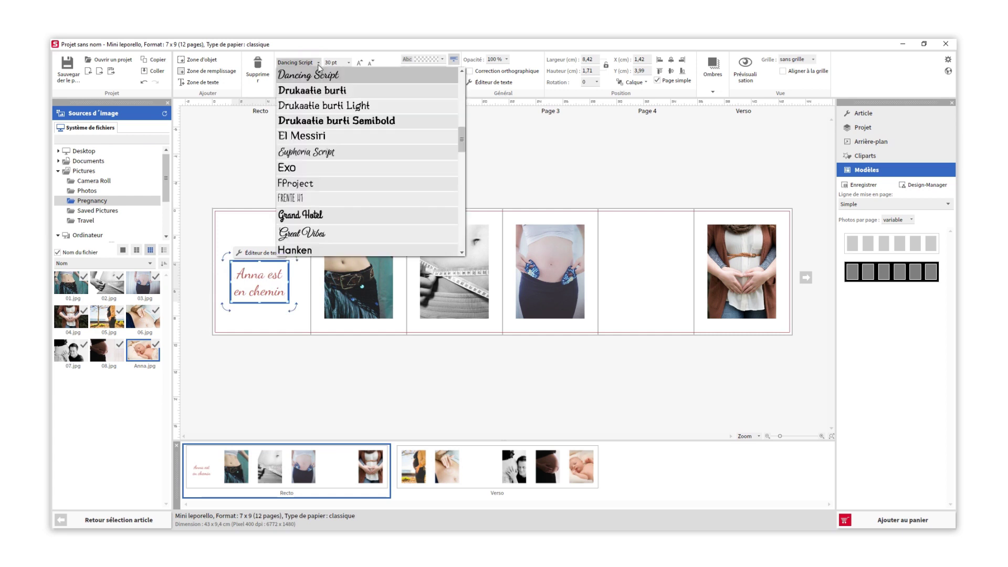
click(297, 102)
click(350, 78)
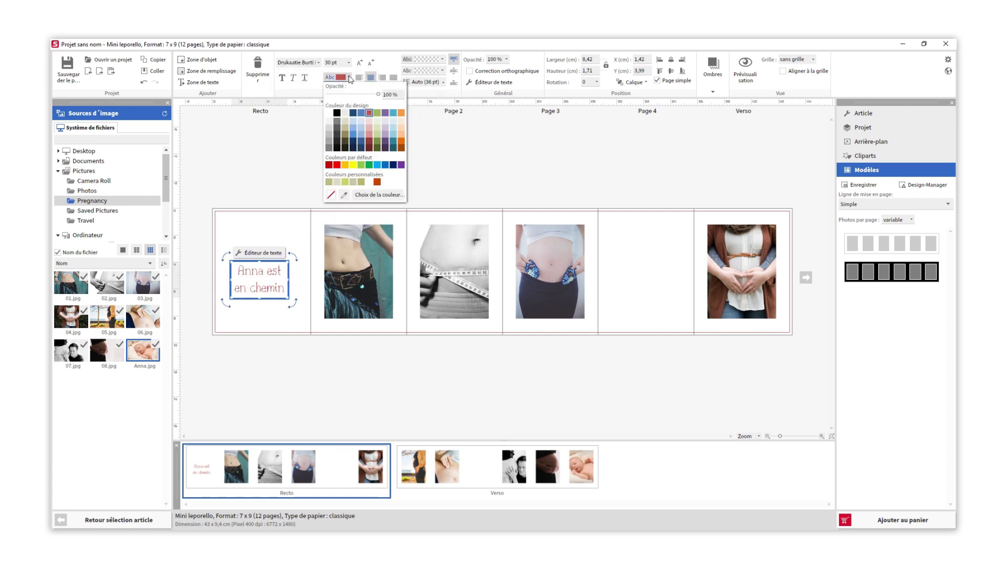
click(346, 145)
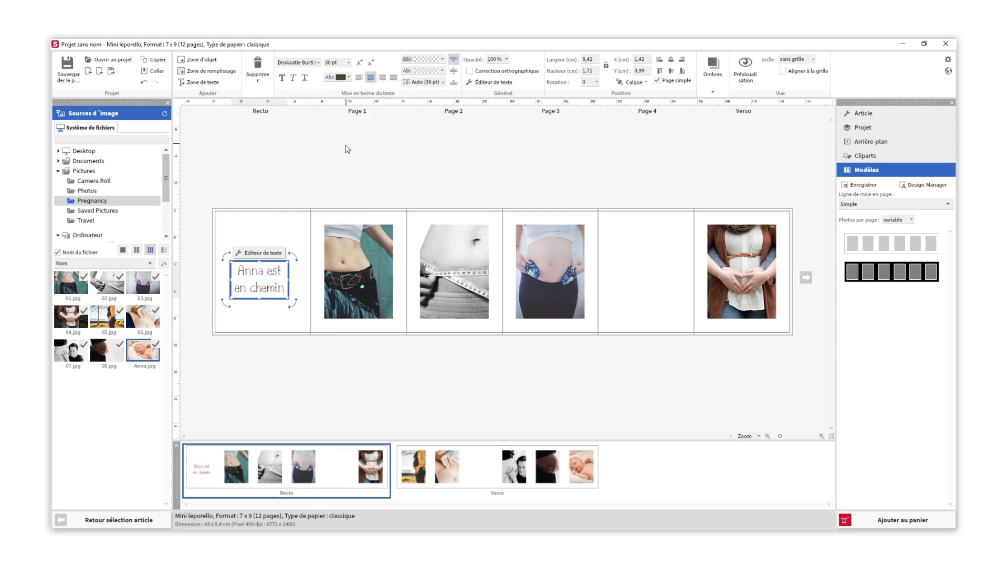
- Centre the cover text box horizontally and vertically on its panel
click(346, 150)
click(275, 266)
click(672, 73)
click(593, 151)
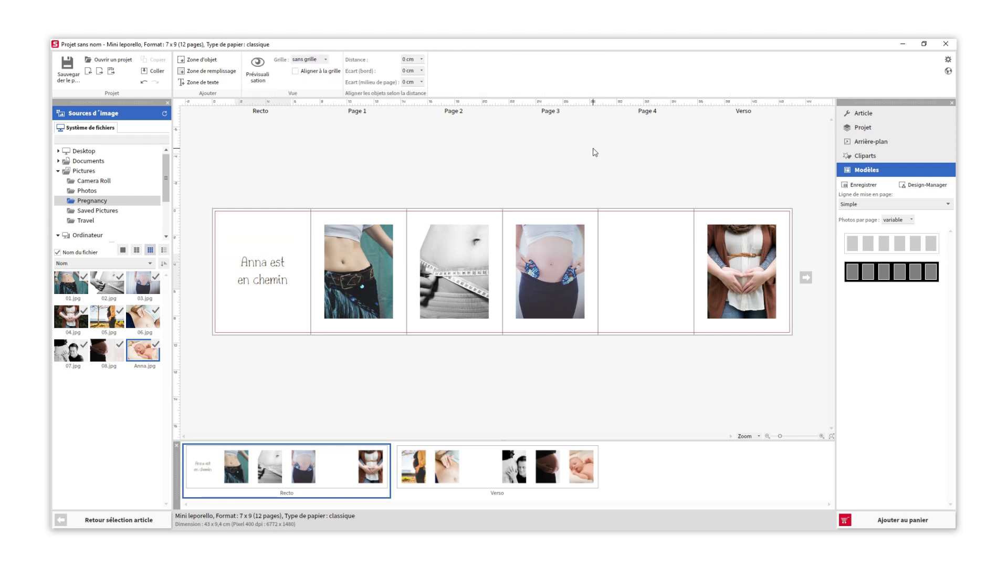
- Add a text box on Page 4 reading "Les premiers mois volent..."
click(199, 82)
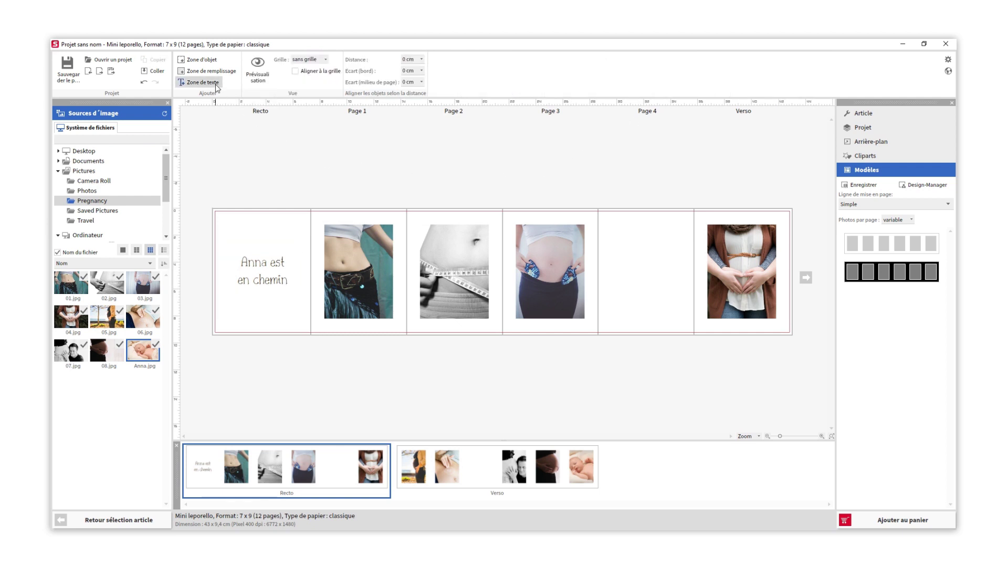
drag(472, 276, 625, 287)
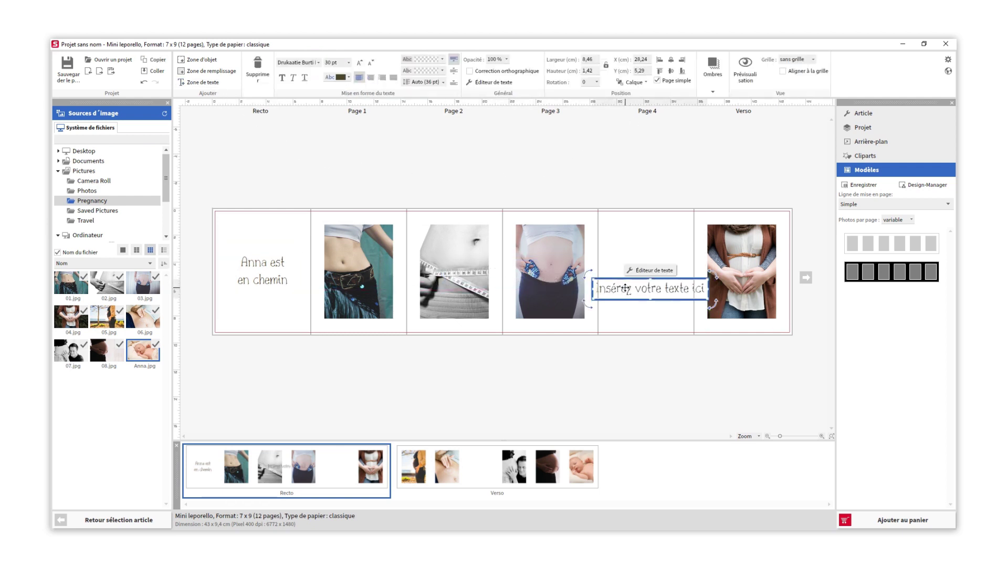
double_click(626, 287)
text(Les p)
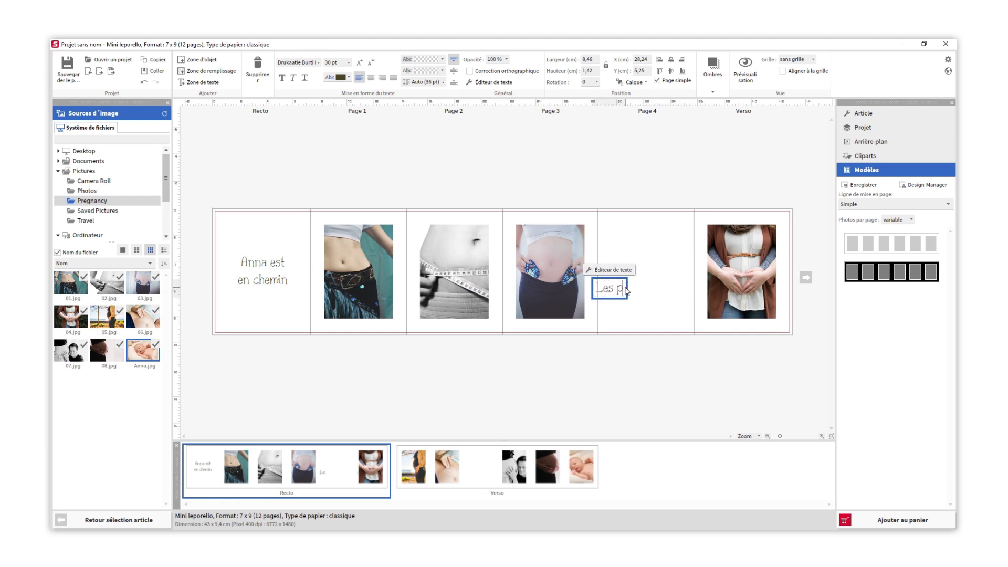
text(remiers mois volent...)
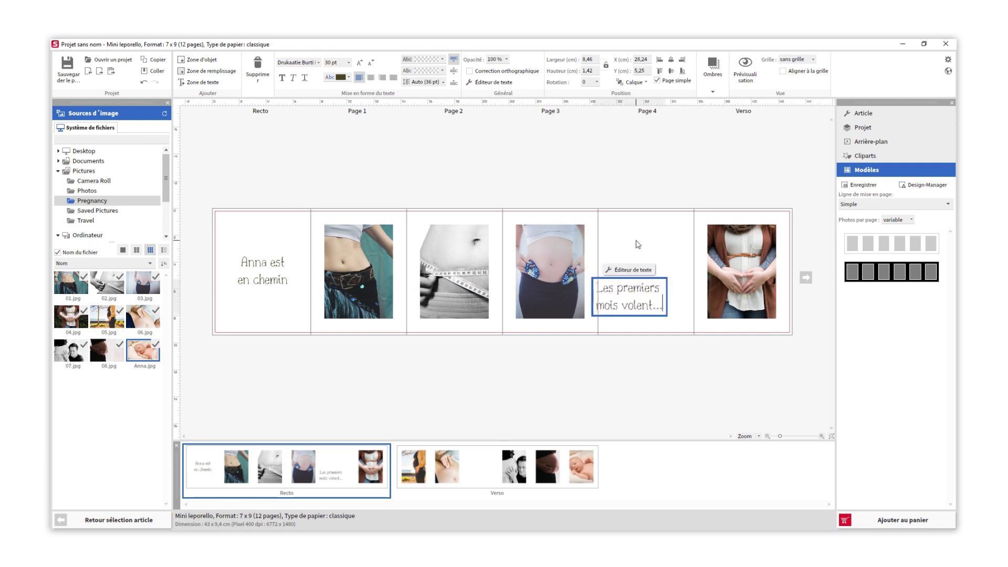
- Centre-align the Page 4 text and centre its box horizontally and vertically on the page
click(371, 77)
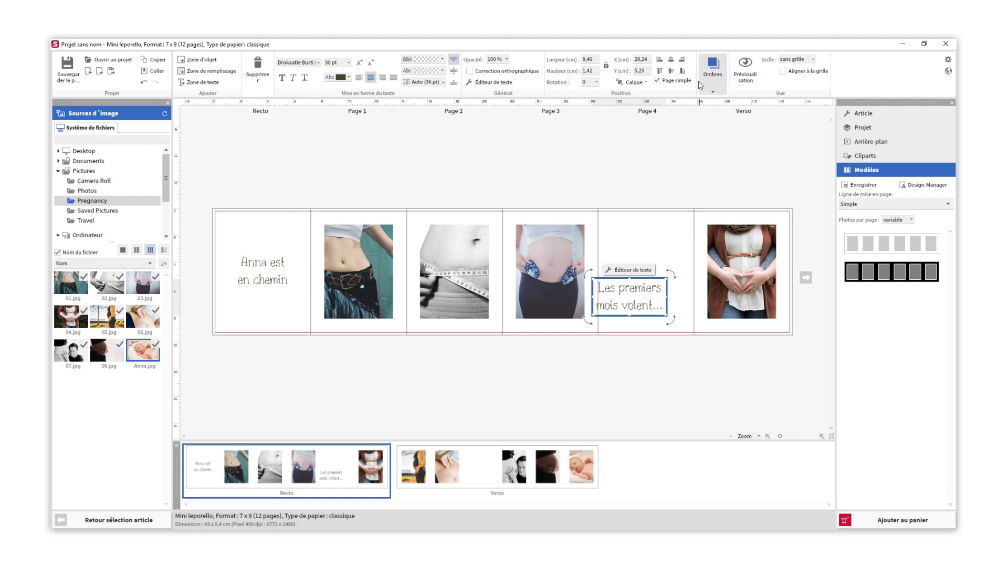
click(671, 60)
click(664, 156)
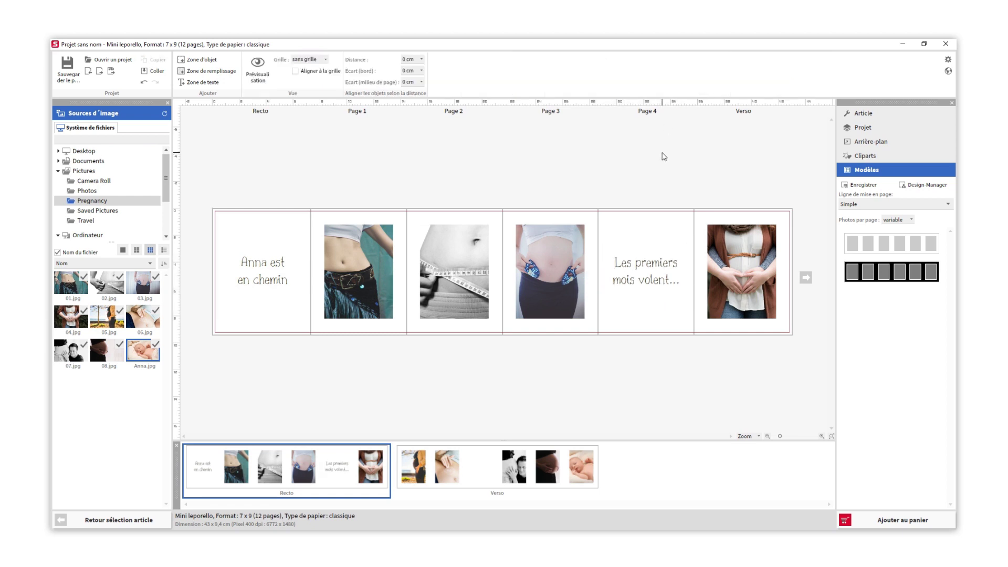
- Add a text box on Page 7 of the Verso side reading "On sent déjà" followed by the baby's first name
click(563, 462)
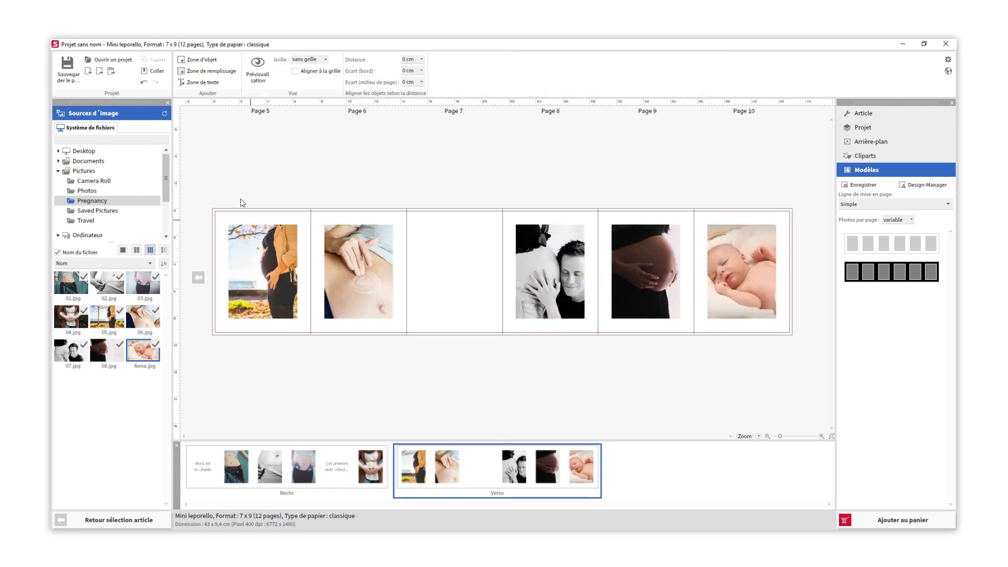
click(203, 82)
click(455, 272)
text(On sent déjà Anna)
- Centre-align the Page 7 text and centre its box horizontally and vertically on the page
click(371, 77)
click(671, 59)
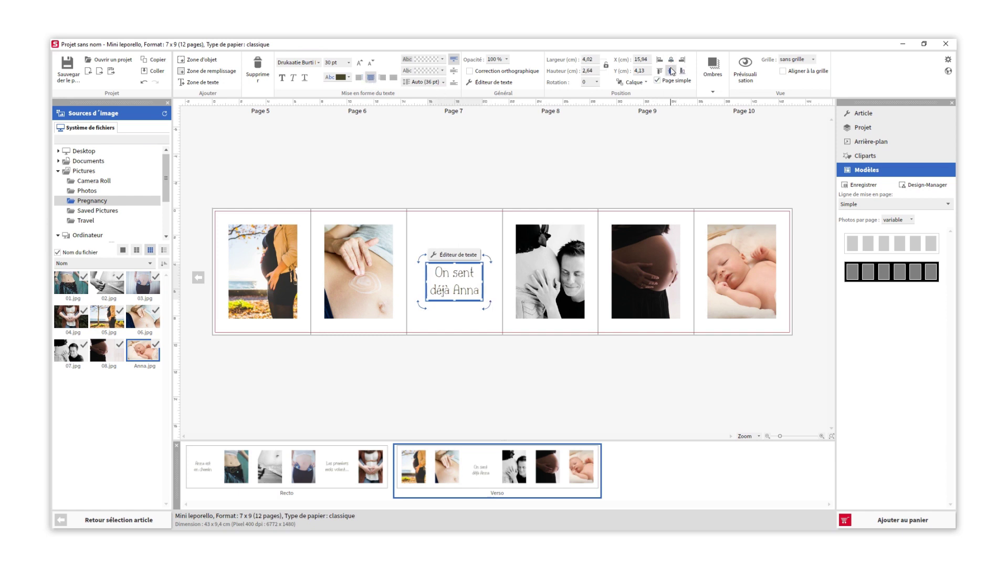
click(671, 71)
click(604, 158)
- Place the bunting-and-clouds corner clipart in the cover panel's upper-left corner, scaled to about 2.7 × 2.9 cm
click(294, 470)
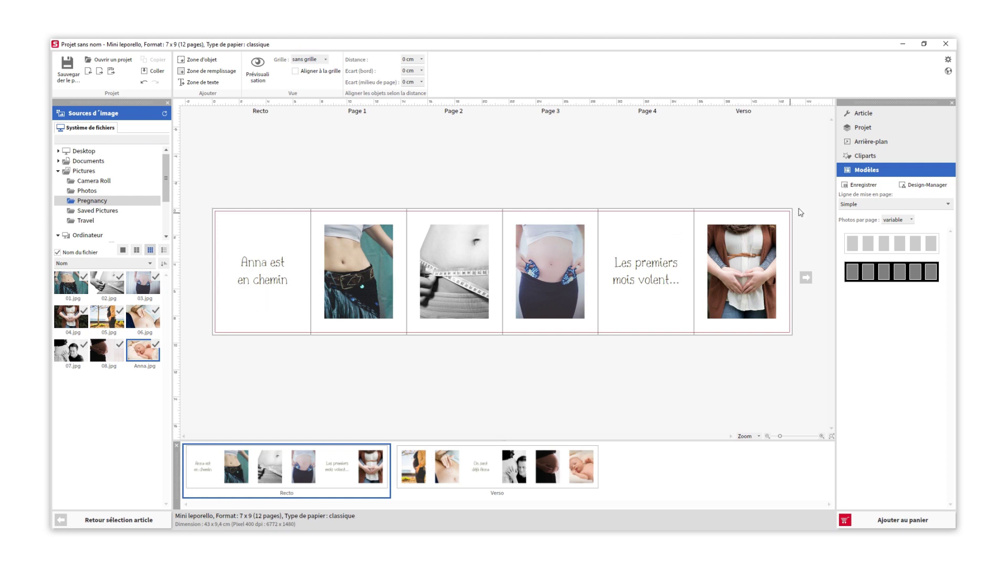
click(865, 156)
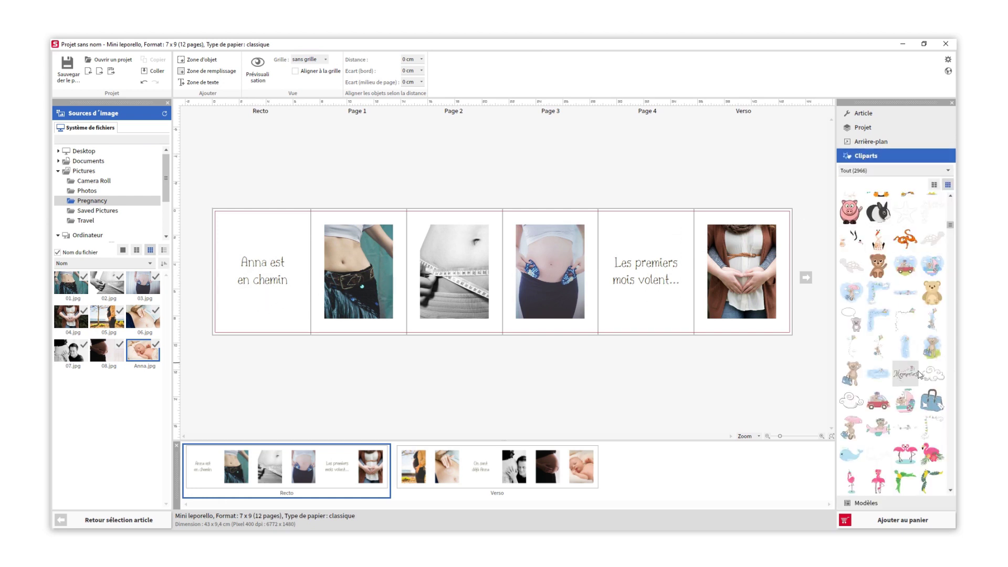
drag(929, 423, 230, 227)
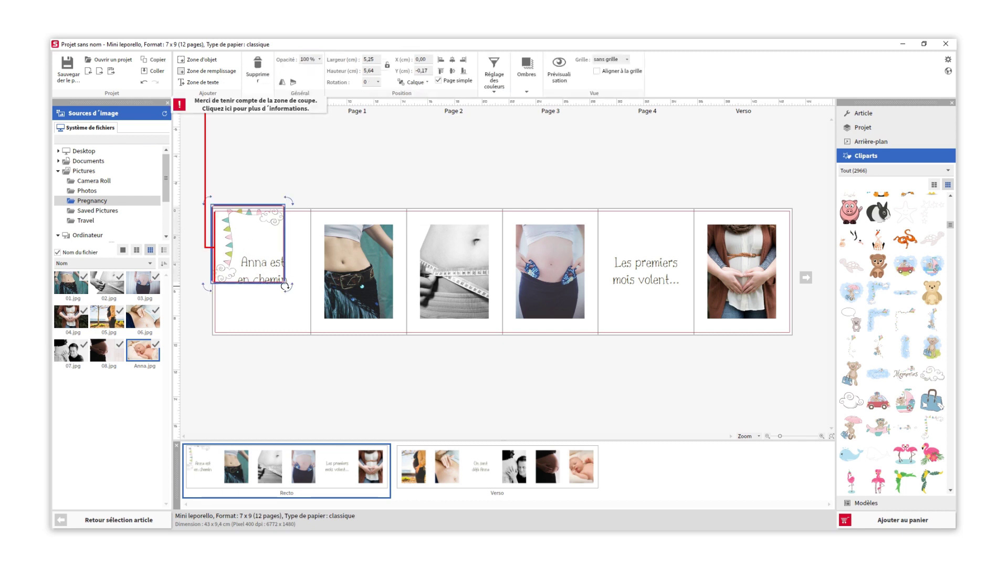
drag(284, 282, 227, 235)
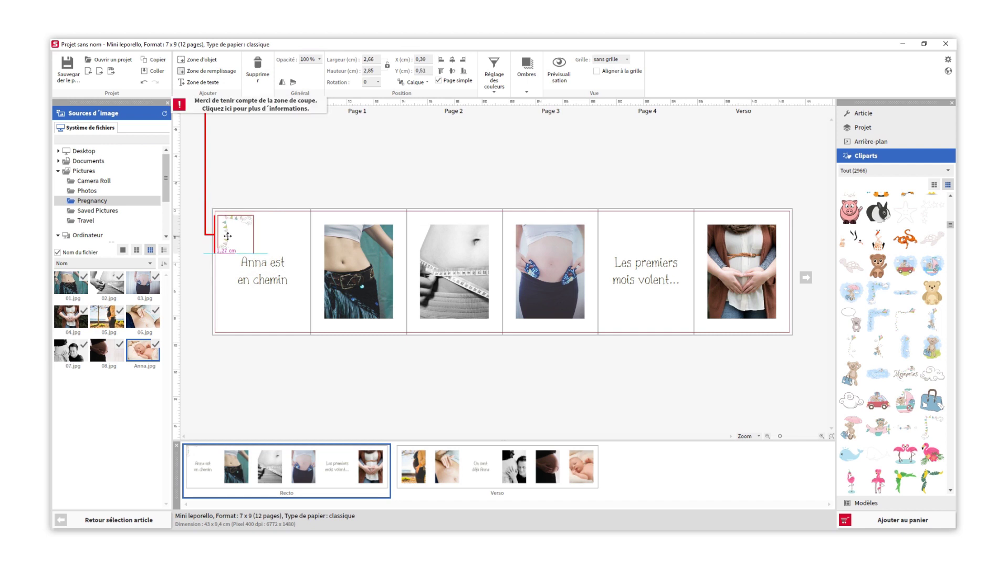
click(293, 236)
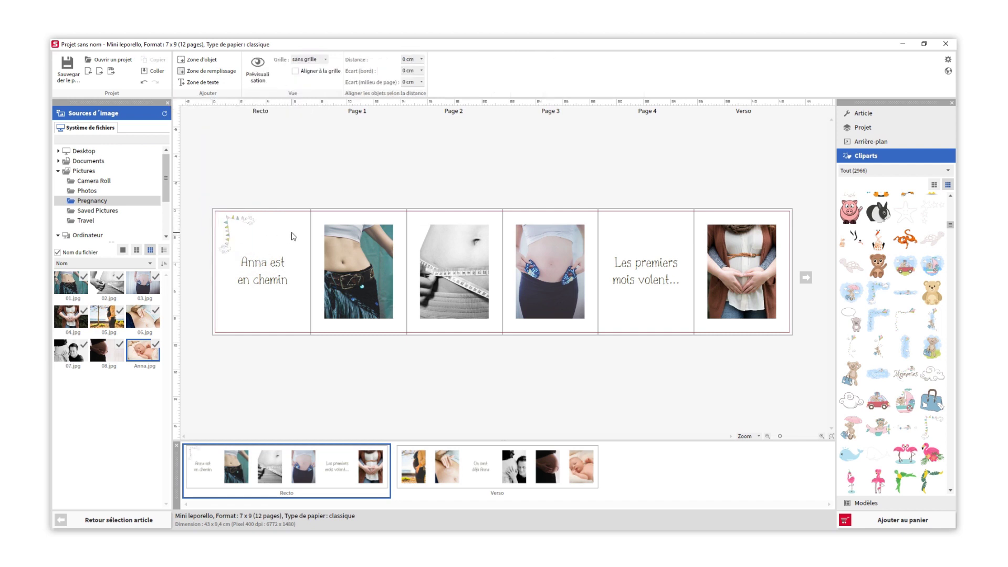
- Duplicate the bunting clipart, rotate the copy by about 180° and move it to the cover panel's lower-right corner
click(245, 220)
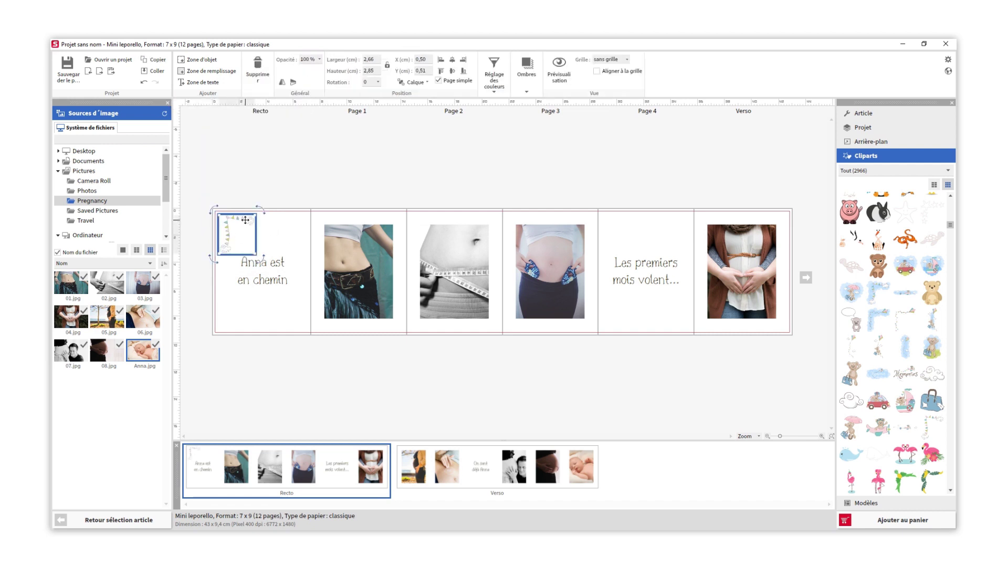
right_click(245, 220)
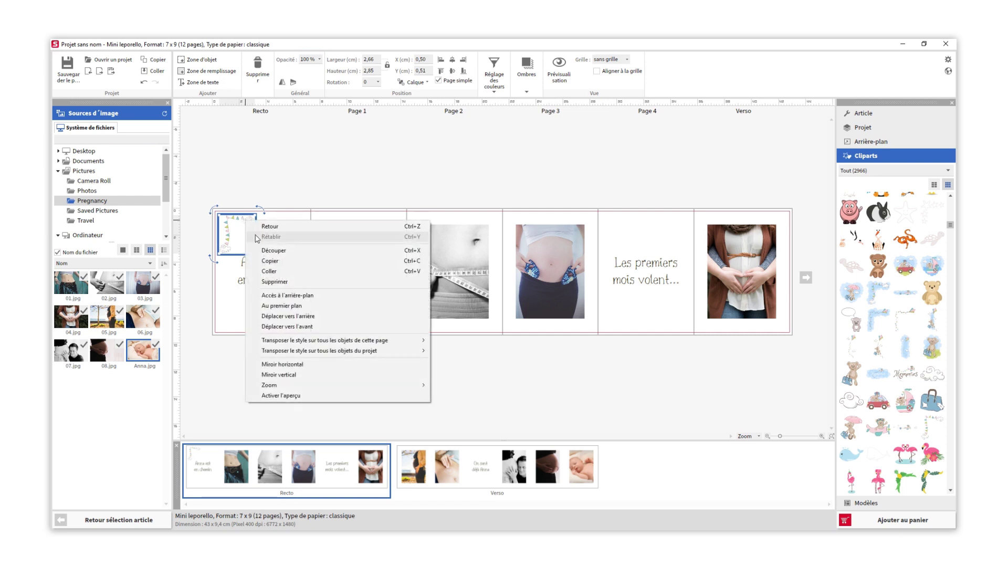
click(265, 261)
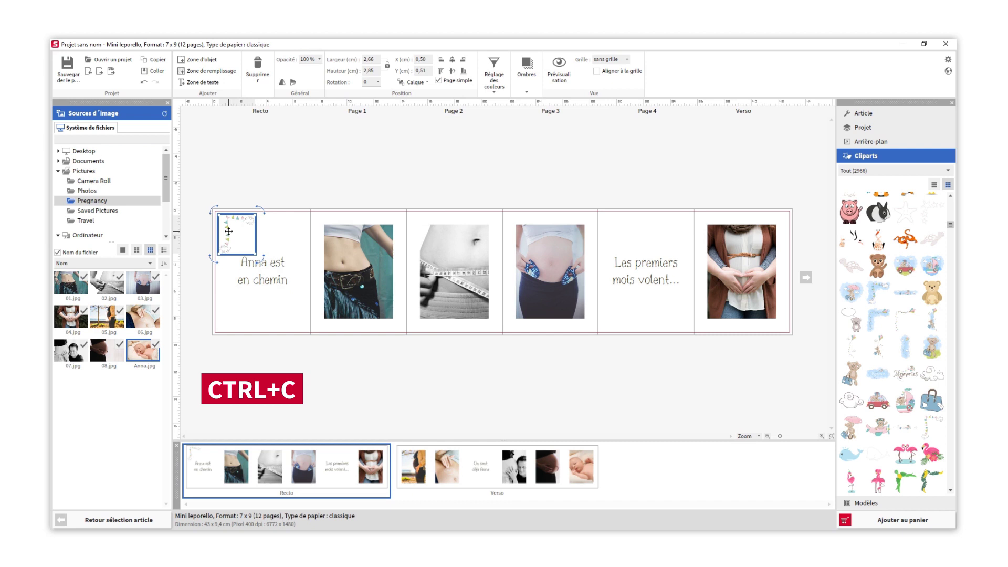
key(ctrl+v)
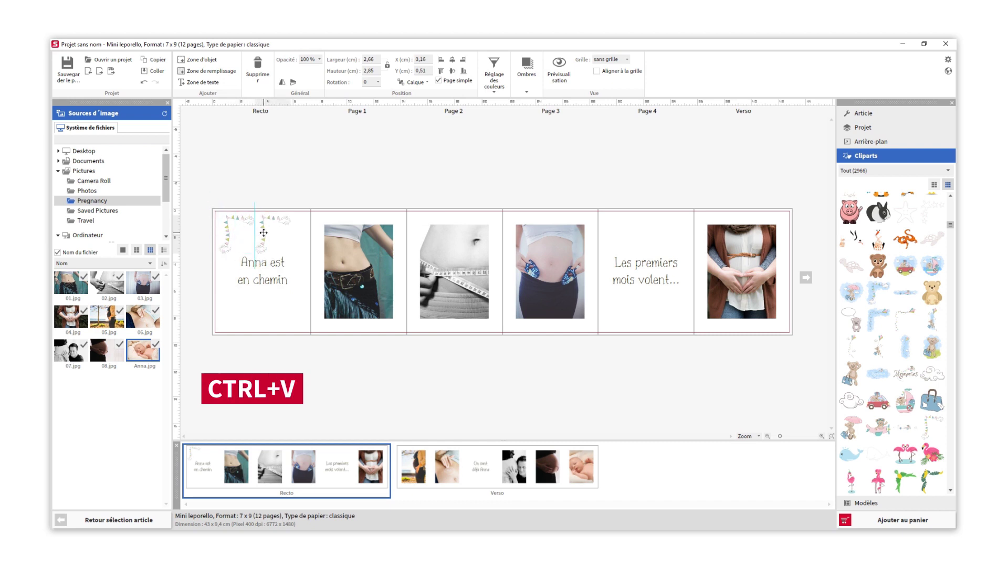
drag(296, 211, 227, 285)
drag(269, 250, 286, 324)
click(306, 375)
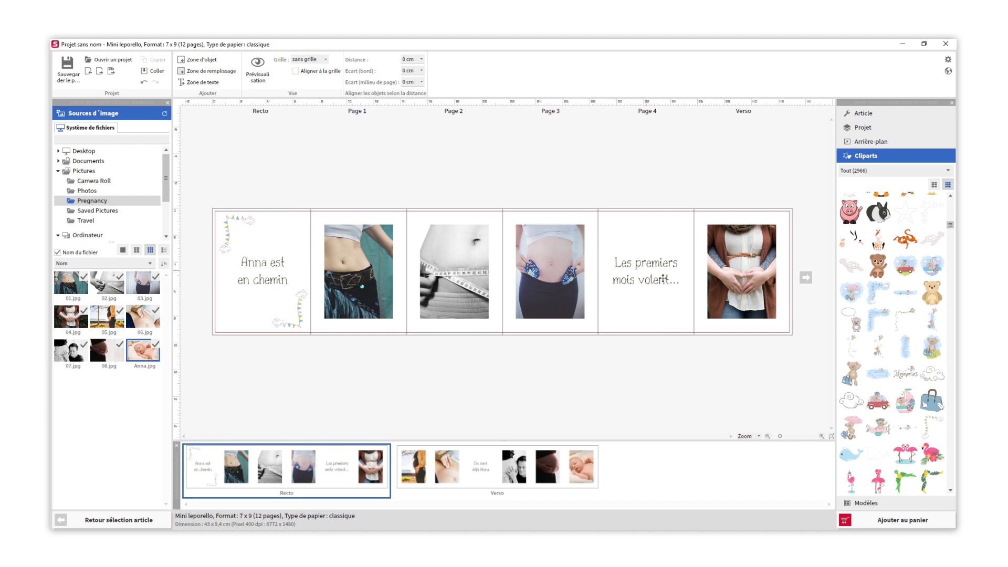
- Place the pink flying bird clipart above the Page 4 caption, scaled to about 3.0 × 2.3 cm and centred horizontally on the page
click(952, 216)
drag(952, 217, 952, 207)
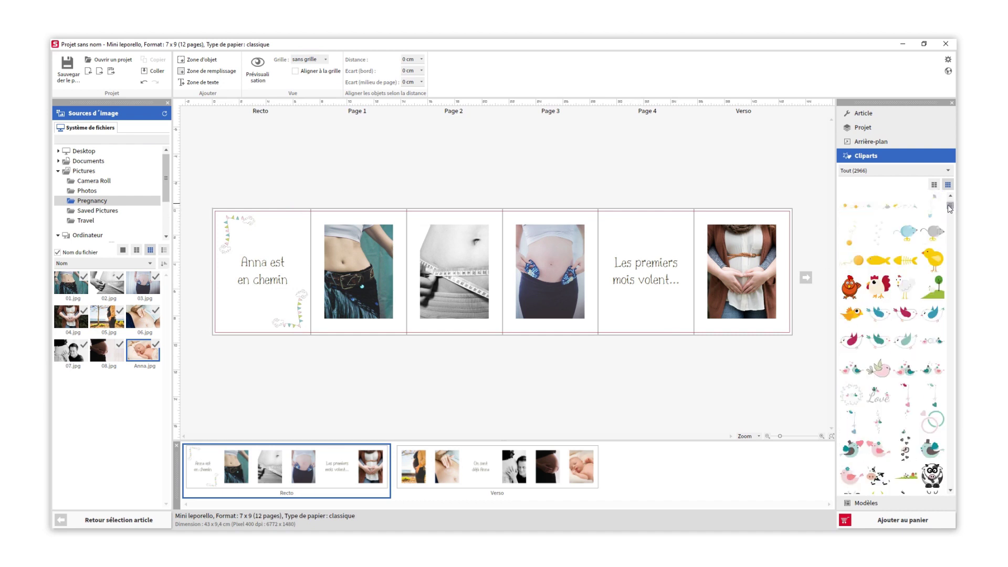
drag(878, 368, 653, 282)
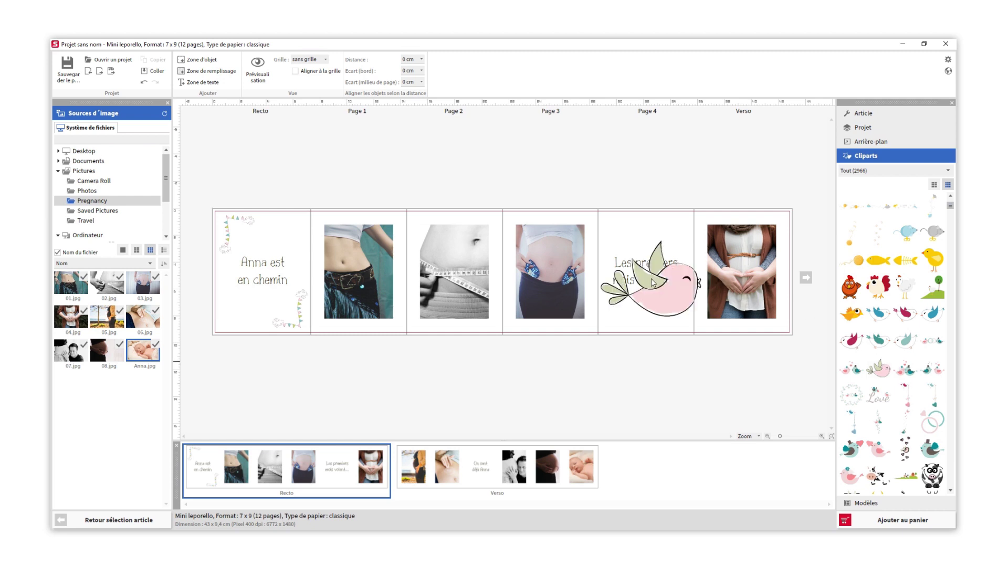
drag(699, 317, 653, 248)
click(454, 61)
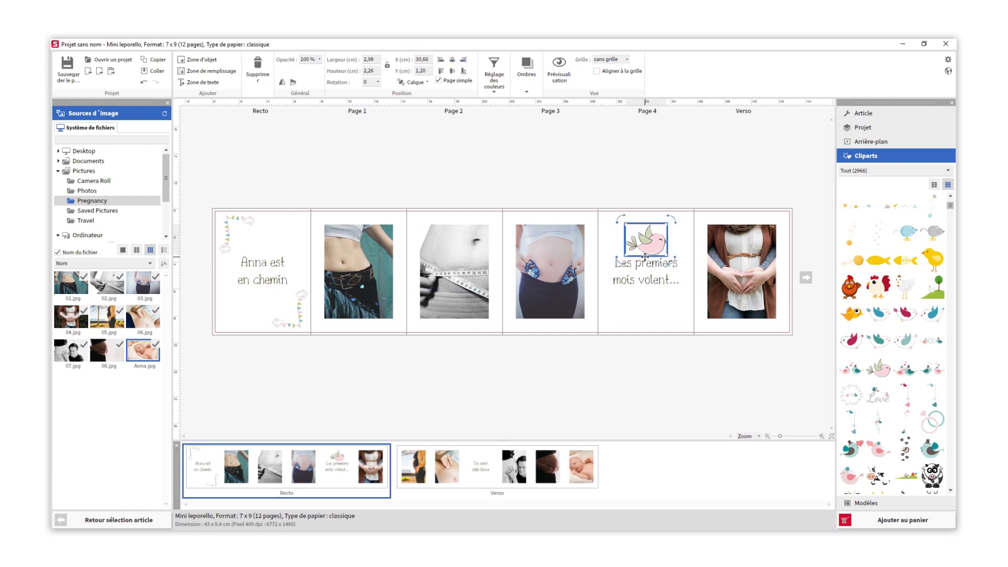
click(651, 401)
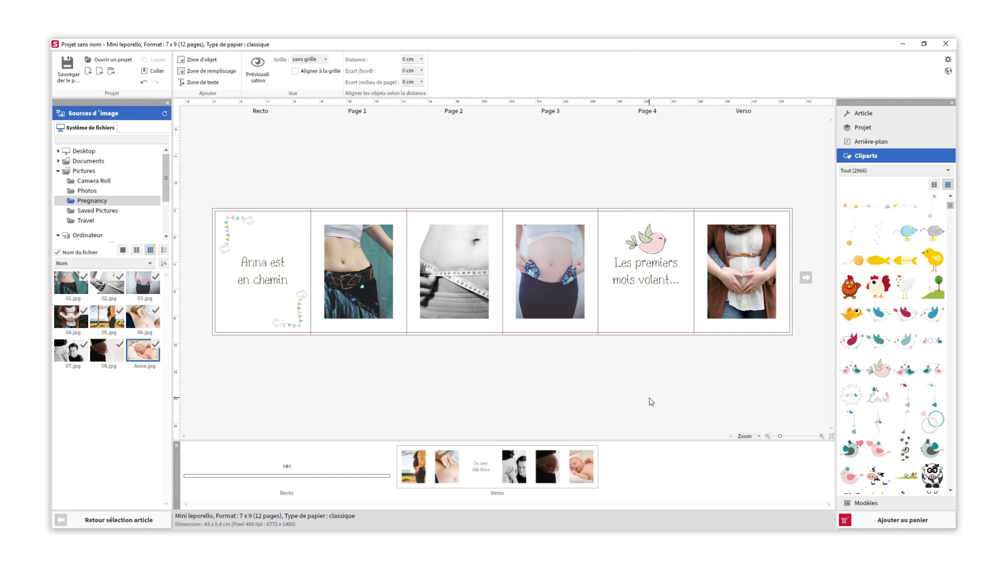
- On the Verso side, place the curly cloud clipart above the Page 7 caption, scaled to about 3.4 × 2.1 cm
click(554, 464)
drag(951, 209, 950, 225)
drag(932, 273, 451, 270)
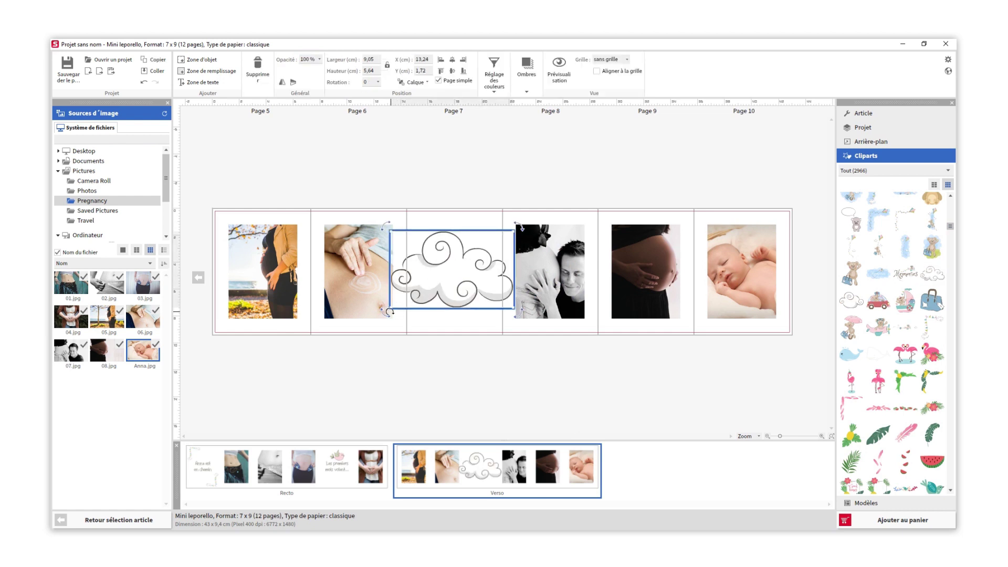
drag(390, 310, 472, 235)
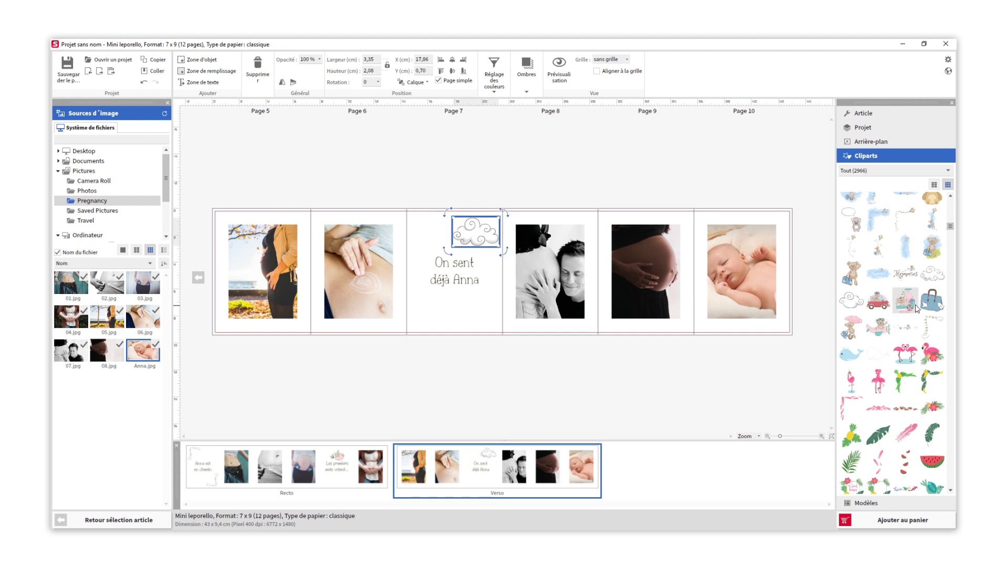
- Place the swirl cloud clipart below the Page 7 caption near its lower-left corner, scaled to about 3.2 × 2.1 cm
drag(852, 301, 468, 285)
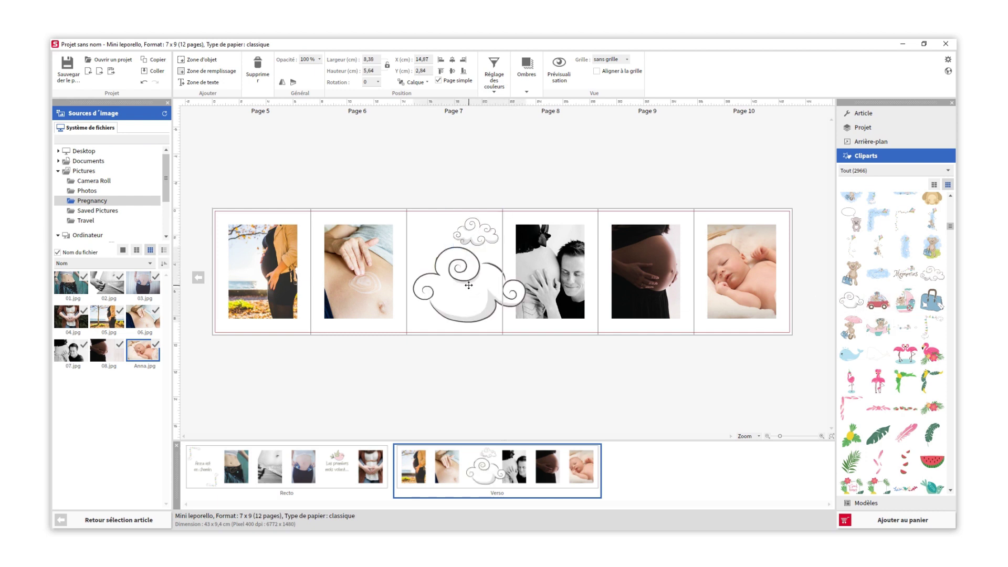
drag(527, 246, 448, 297)
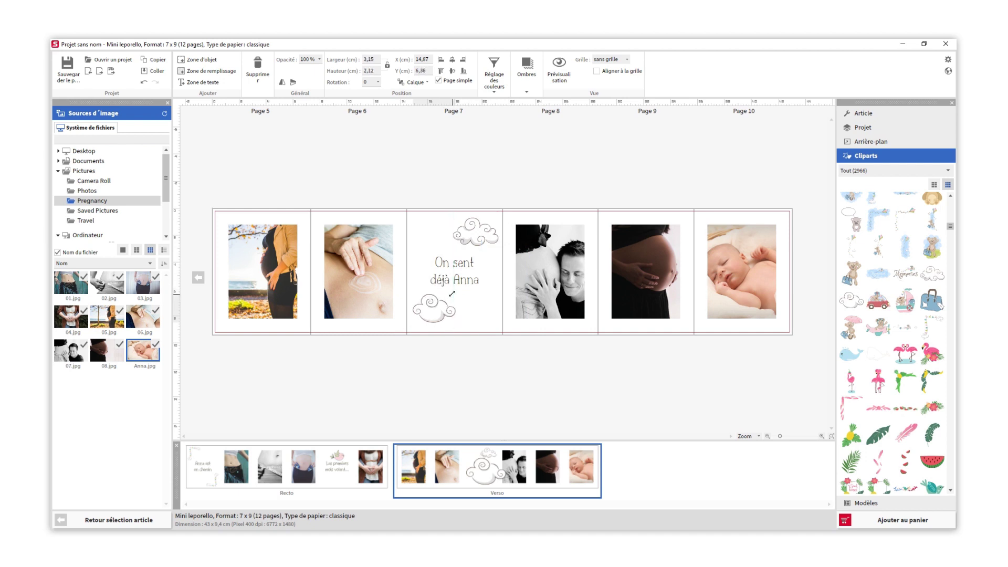
click(505, 377)
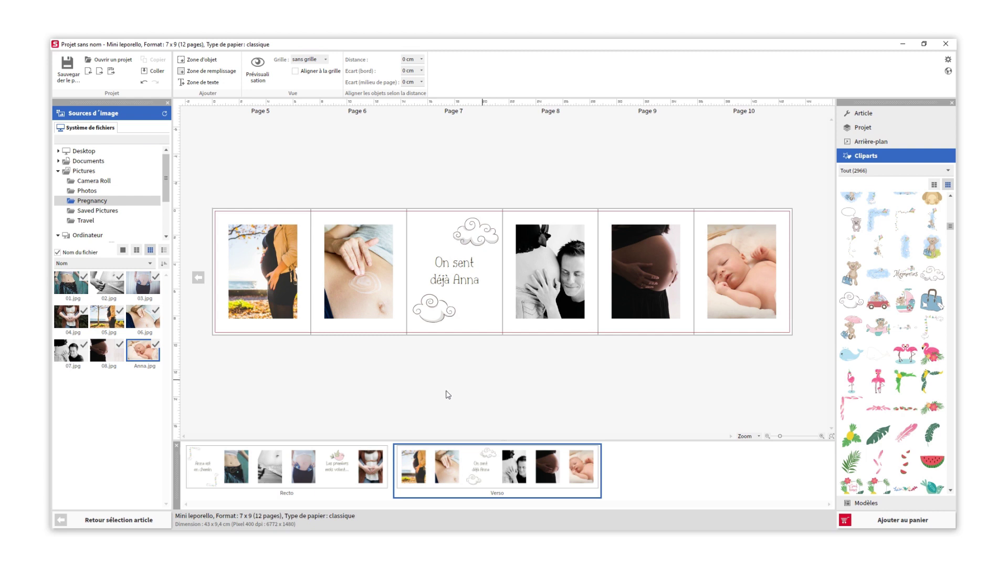
- On the Recto side, add a fill area covering all of Page 1, about 7.15 × 9.40 cm
click(344, 466)
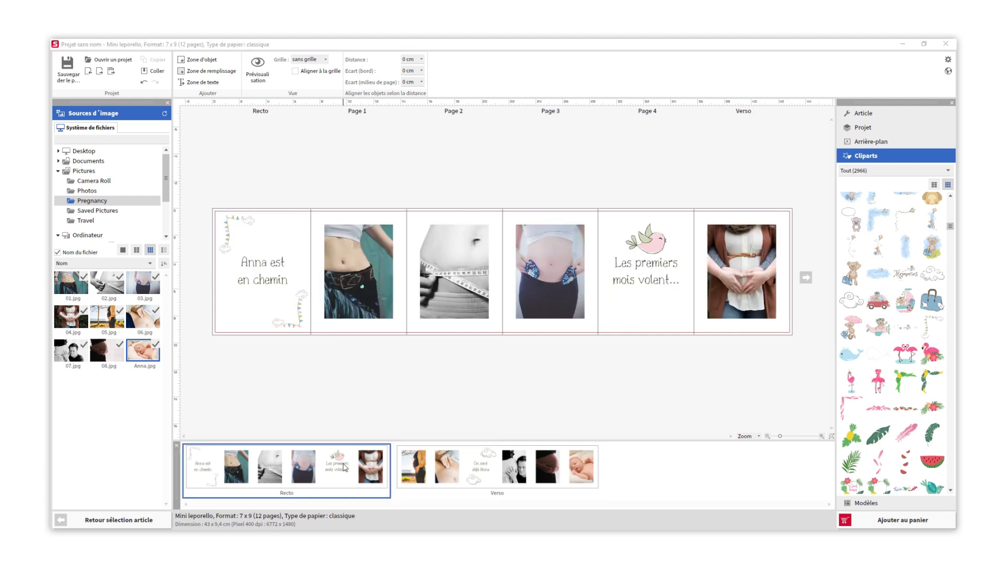
click(211, 70)
drag(496, 276, 312, 277)
drag(359, 248, 359, 207)
drag(357, 300, 358, 335)
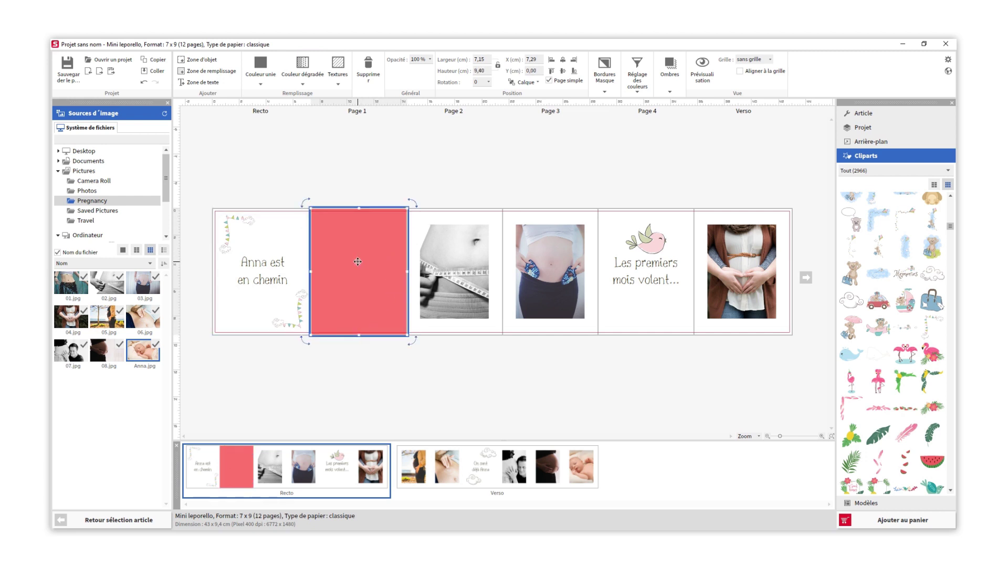
- Send the Page 1 fill area to the back, behind the photo
click(524, 82)
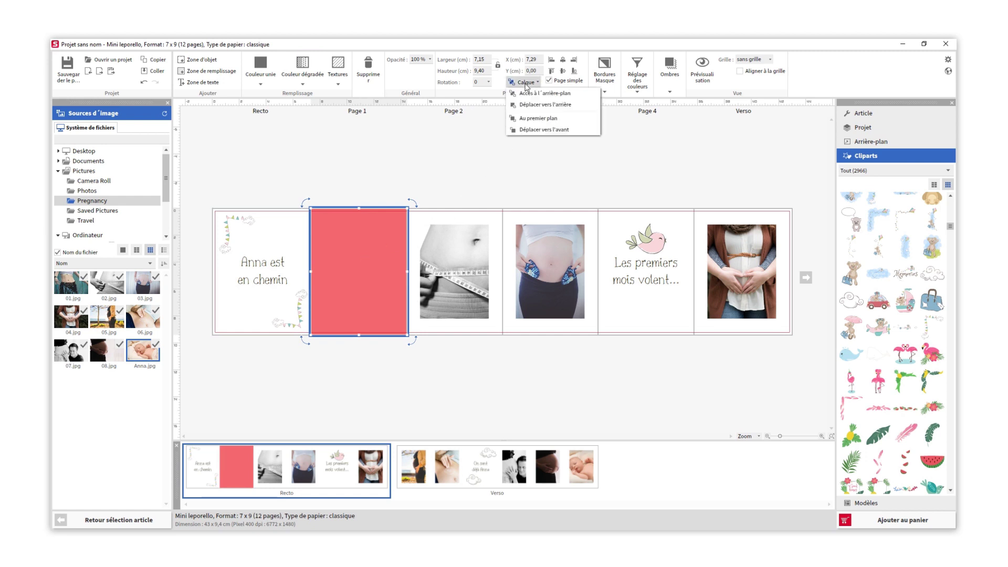
right_click(373, 240)
click(418, 318)
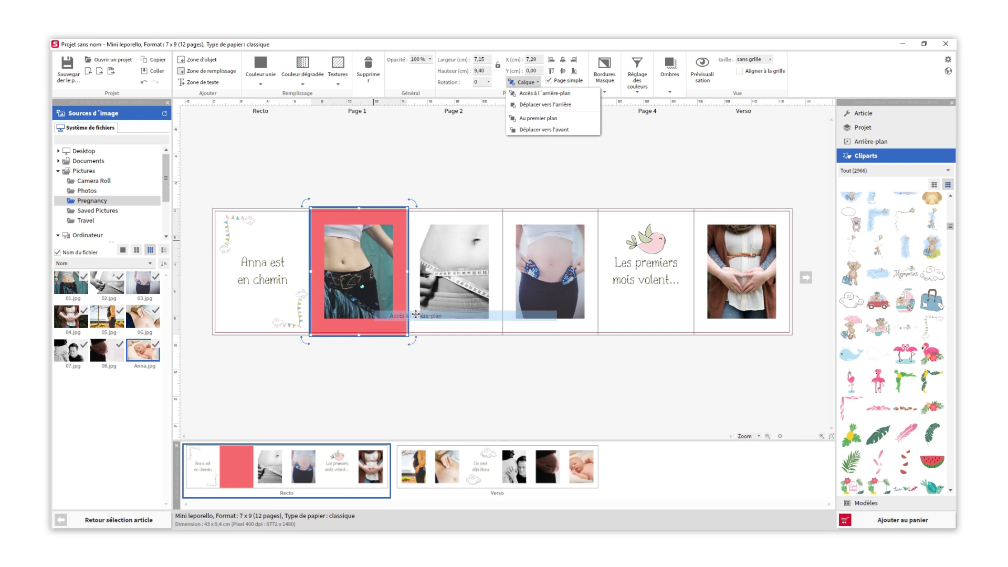
- Recolour the Page 1 fill area with the green sampled from the cover's bunting clipart
click(261, 85)
click(279, 95)
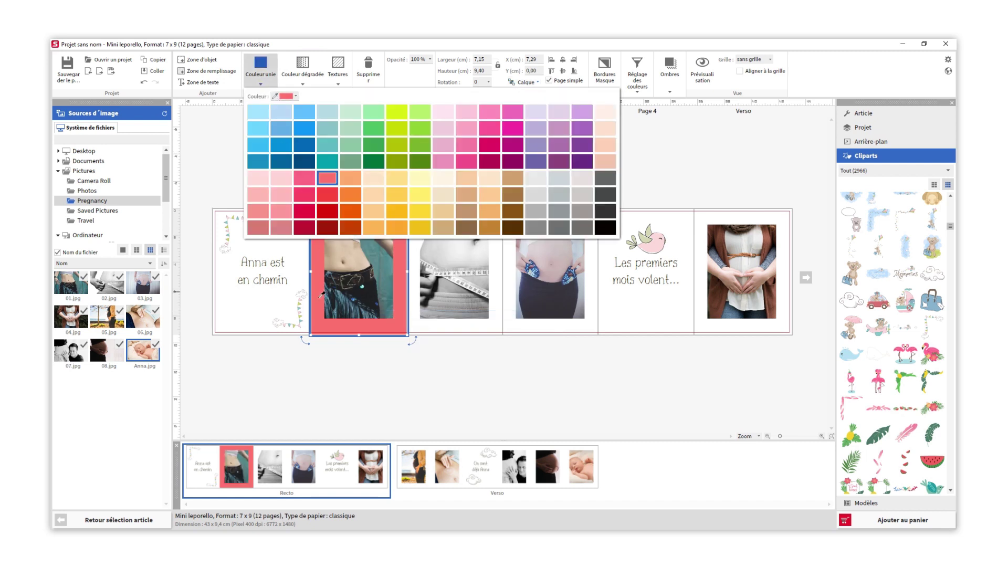
click(301, 317)
click(336, 370)
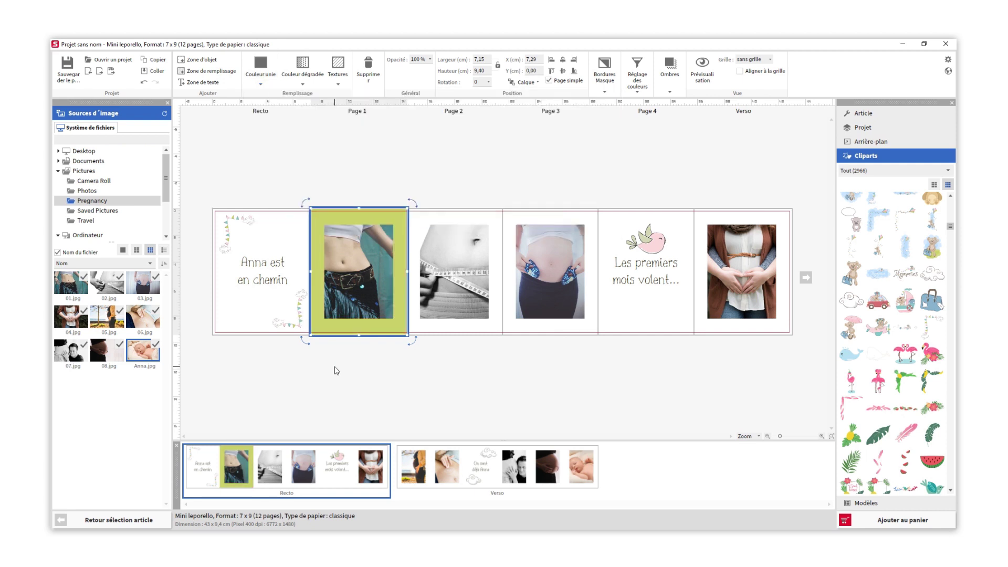
click(337, 370)
- Add the plain rectangular border to the Page 1 photo
click(349, 291)
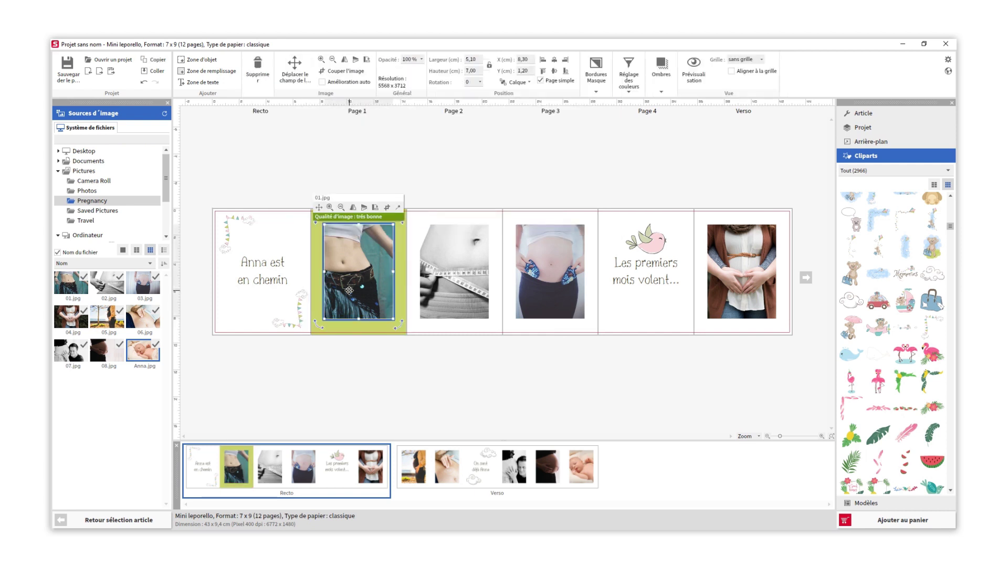
click(595, 73)
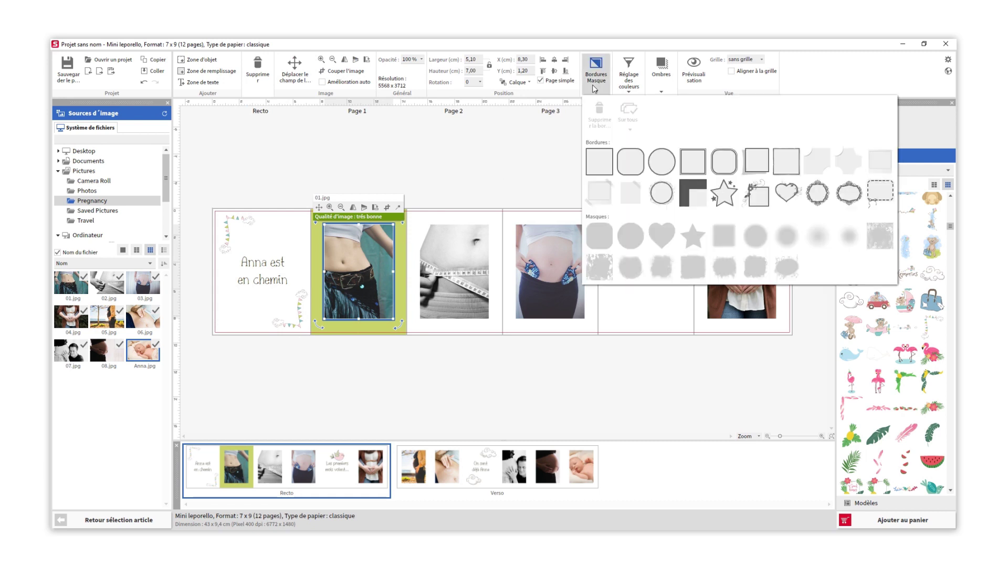
click(601, 152)
click(577, 177)
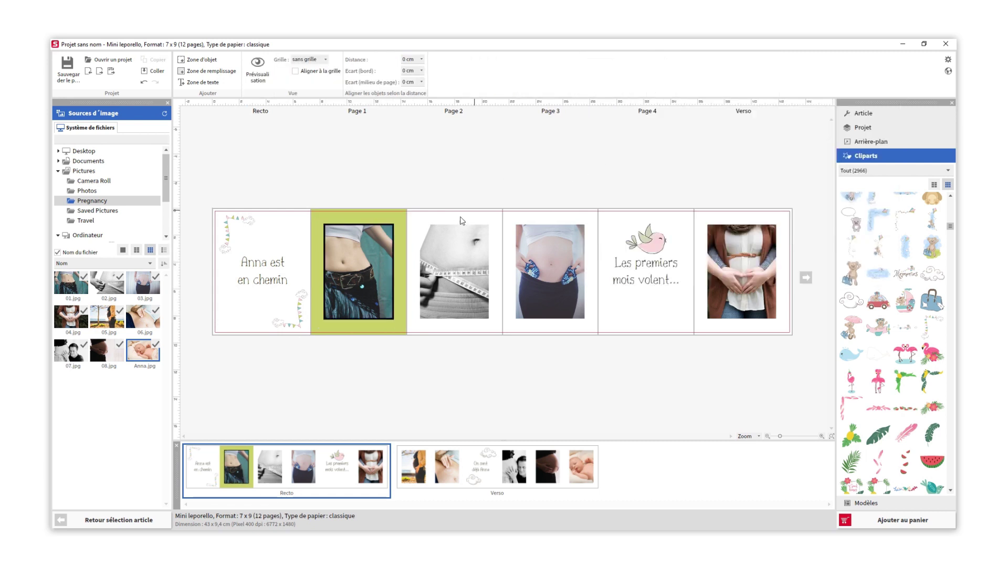
- Set the Page 1 photo's border colour to white and apply the border to all objects in the project
click(382, 252)
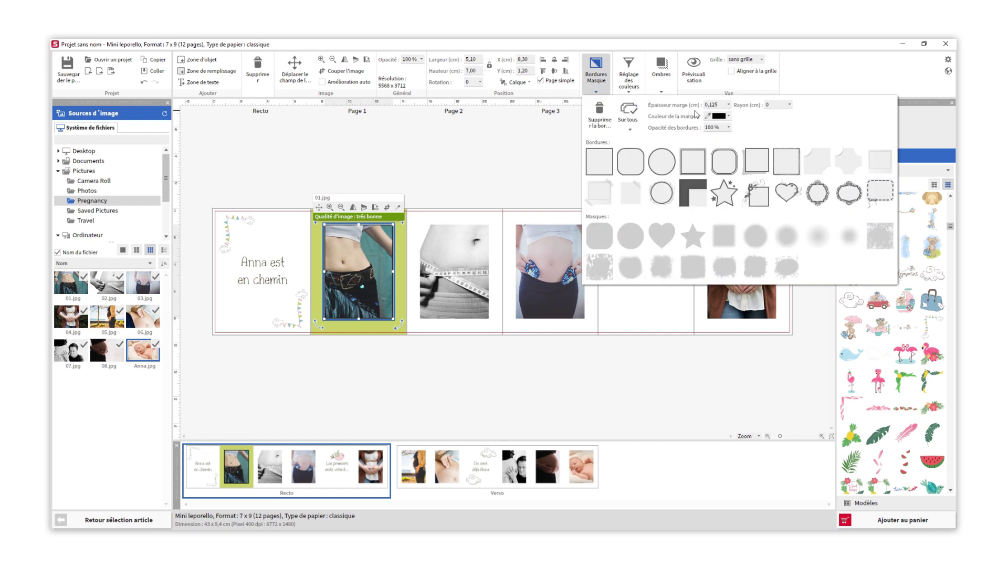
click(729, 116)
click(711, 136)
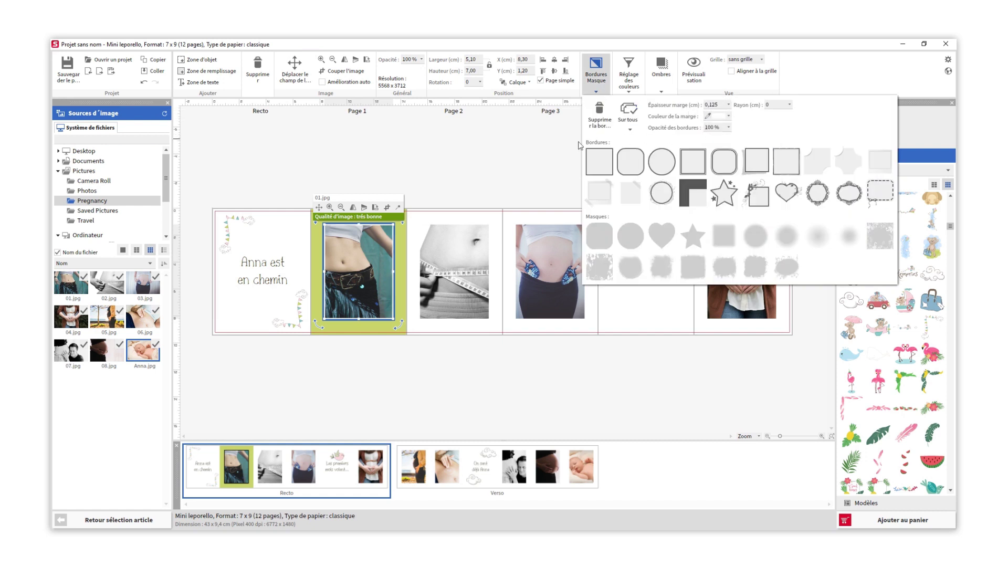
click(629, 127)
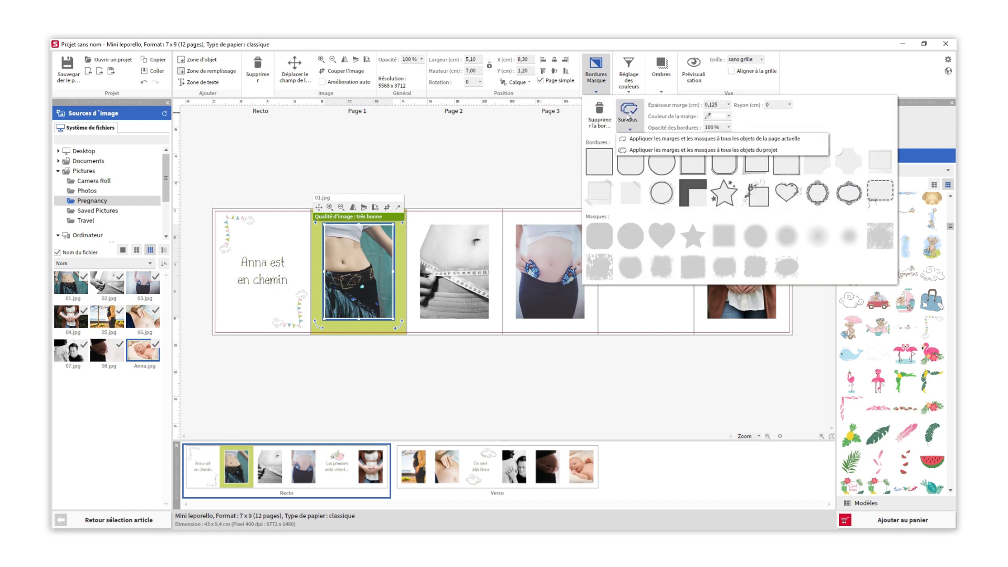
click(639, 150)
click(475, 309)
click(396, 354)
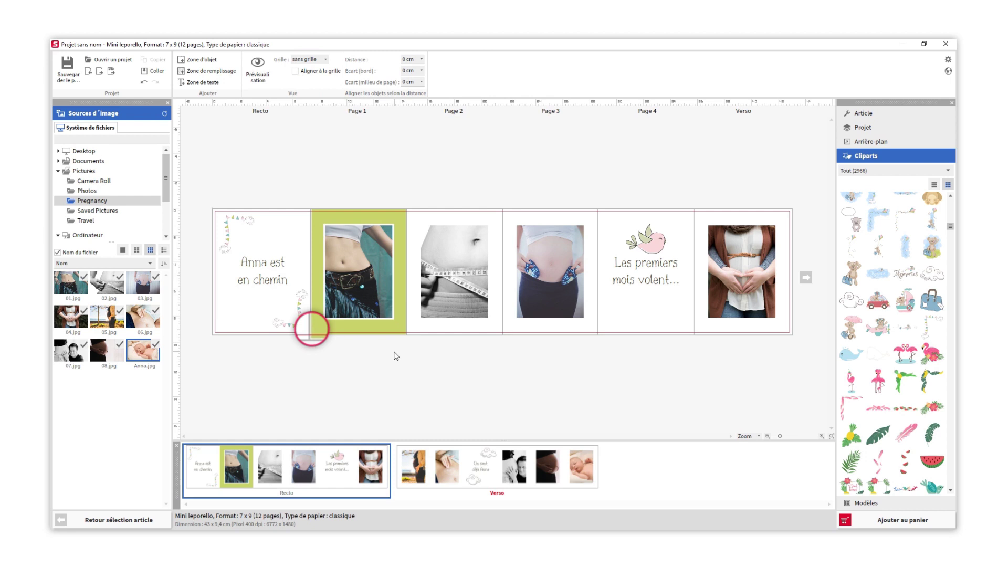
- Remove the border from the green fill area on Page 1
click(398, 328)
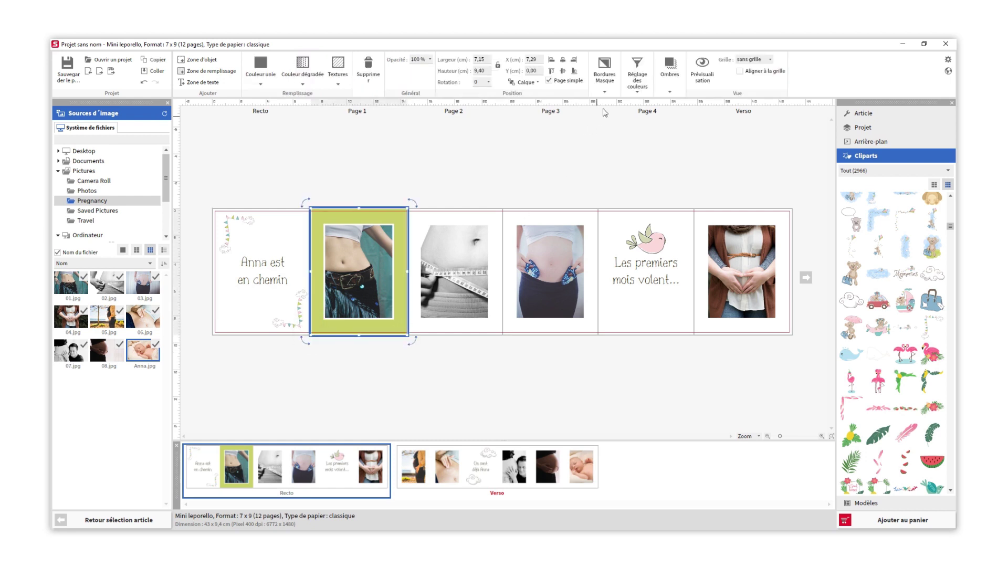
click(610, 79)
click(602, 118)
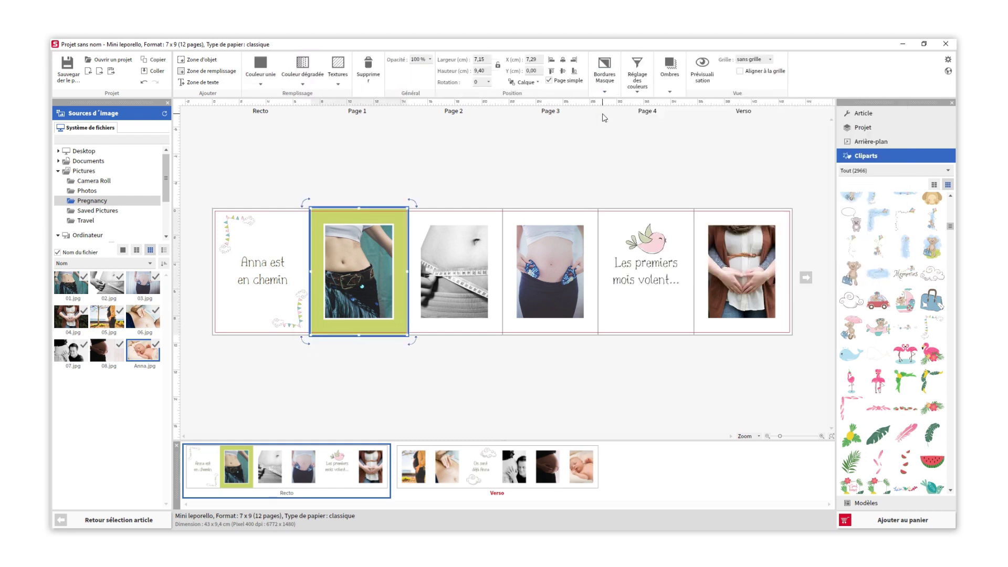
click(508, 163)
- Duplicate the green fill area onto Page 2 and send the copy to the back
click(397, 217)
key(Delete)
drag(399, 218, 491, 220)
right_click(490, 224)
click(525, 299)
- Duplicate the green fill area onto Page 3 and send the copy behind the photo
click(360, 306)
key(Delete)
drag(360, 306, 544, 300)
right_click(544, 301)
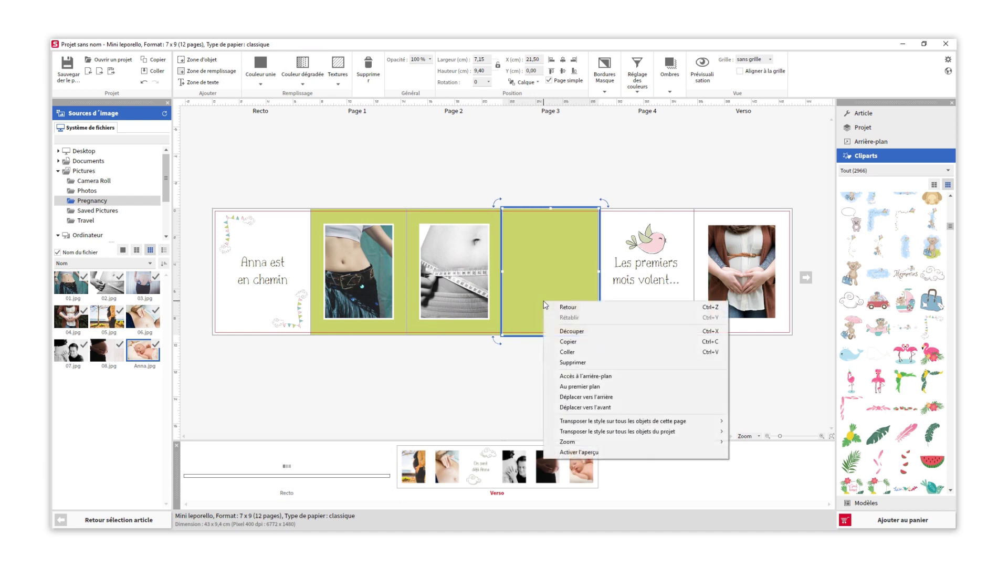
click(572, 376)
click(506, 374)
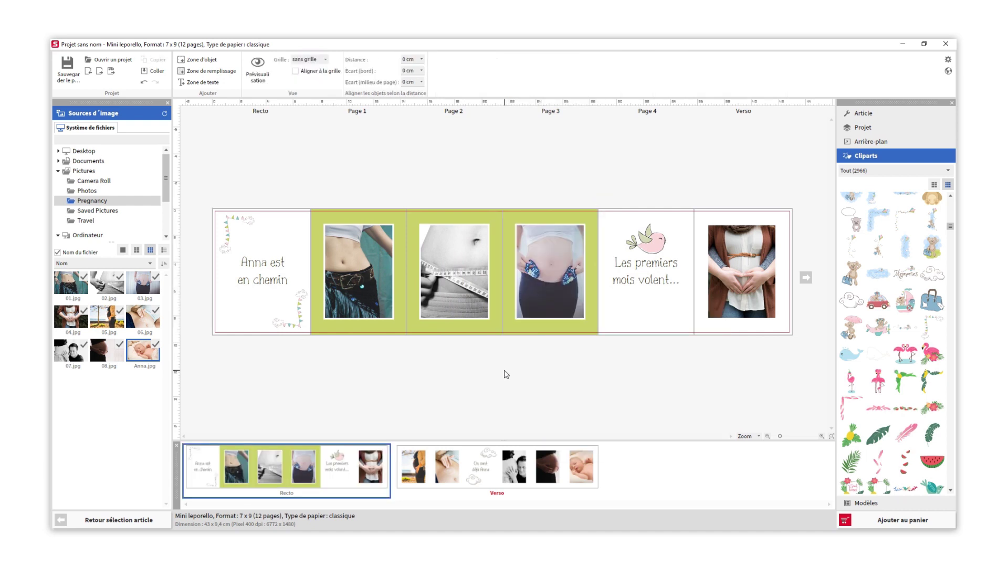
- Change the Page 2 fill area's solid colour to the lightest grey
click(439, 326)
click(259, 73)
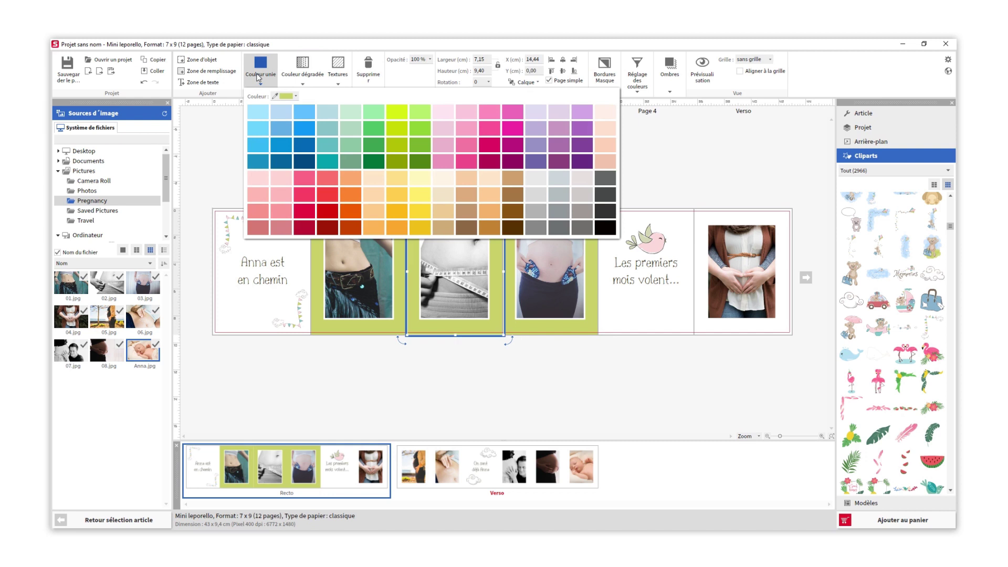
click(531, 180)
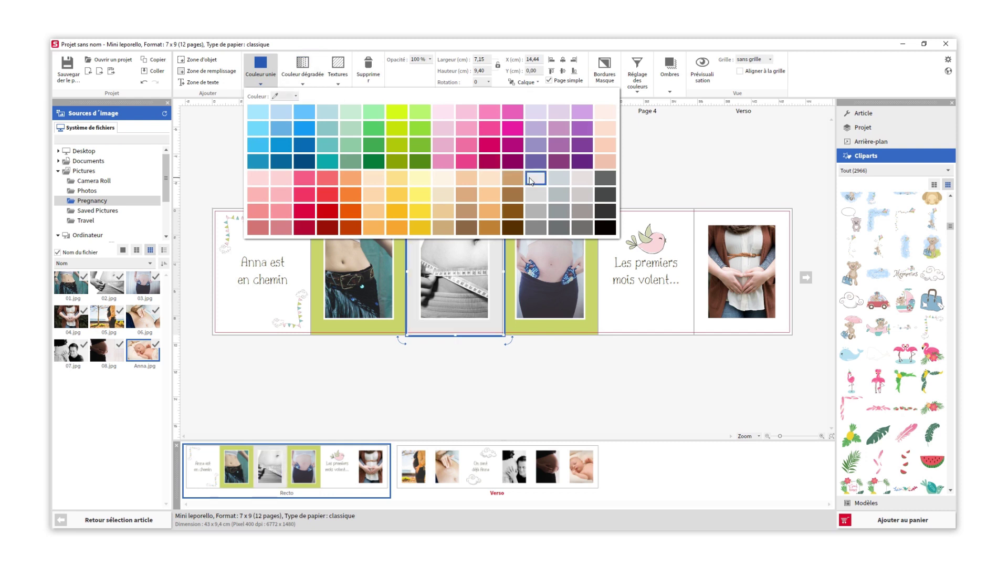
click(514, 376)
click(513, 377)
- Duplicate the grey fill area onto the Recto side's last panel, send it to the back and widen it to about 7.23 cm
click(486, 330)
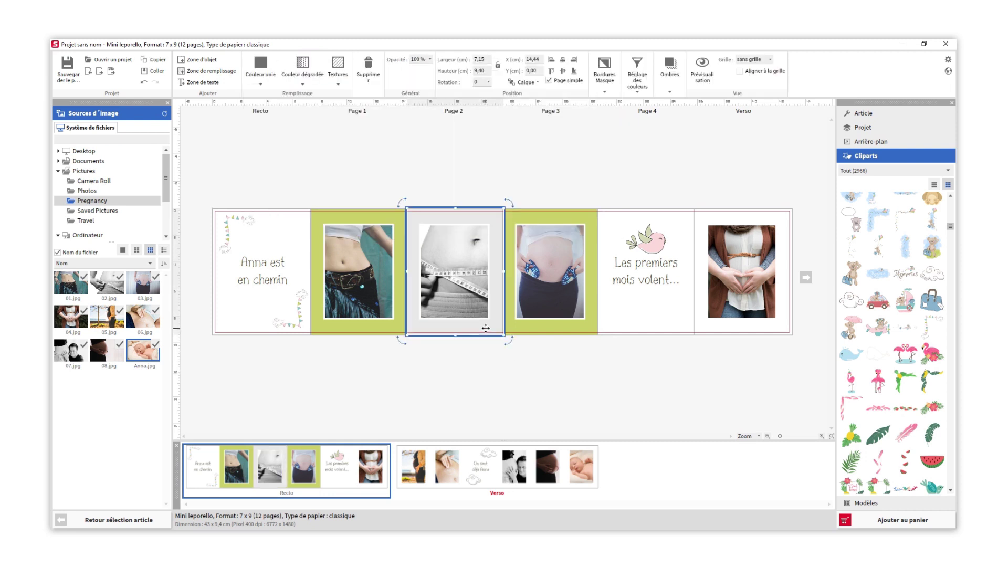
drag(486, 328, 774, 329)
right_click(774, 329)
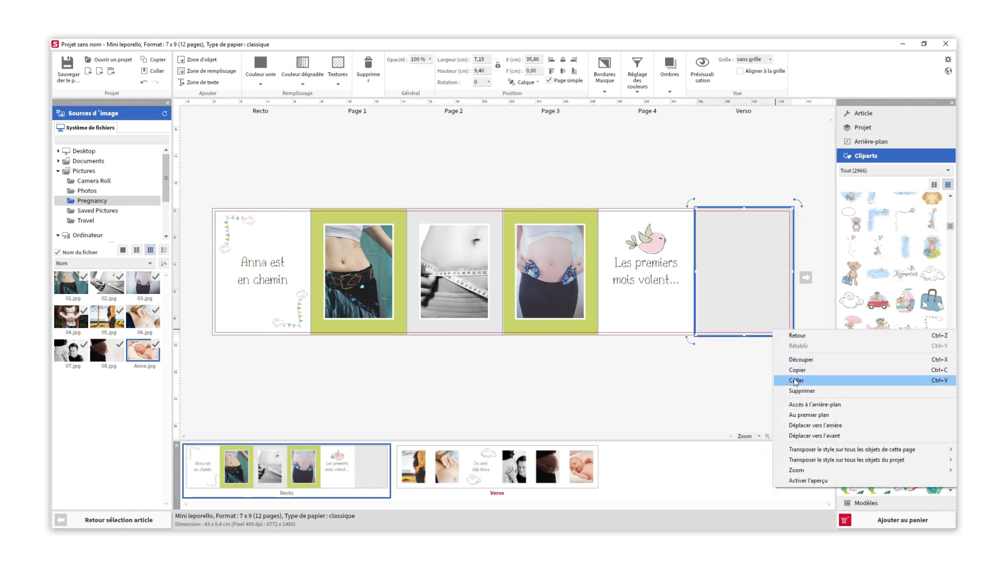
click(799, 405)
drag(696, 271, 695, 271)
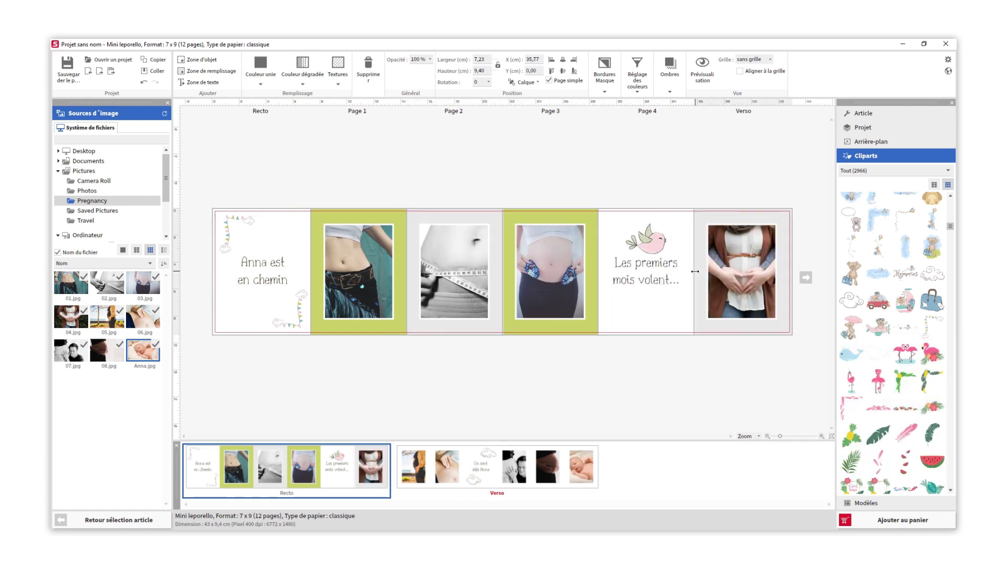
click(689, 377)
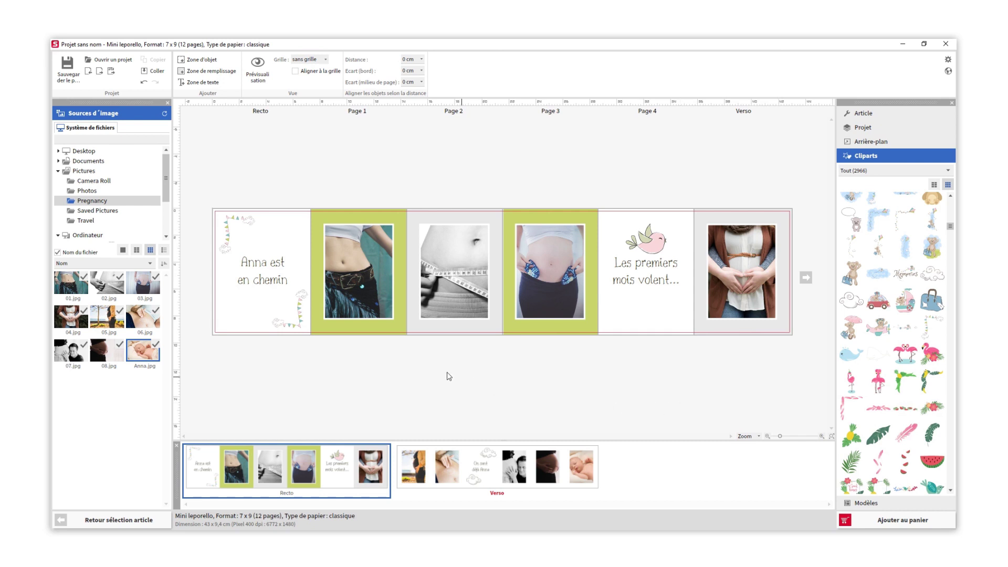
- Copy the green, grey and green fill areas of Pages 1 to 3 onto the Verso side and send the copies to the back
click(384, 328)
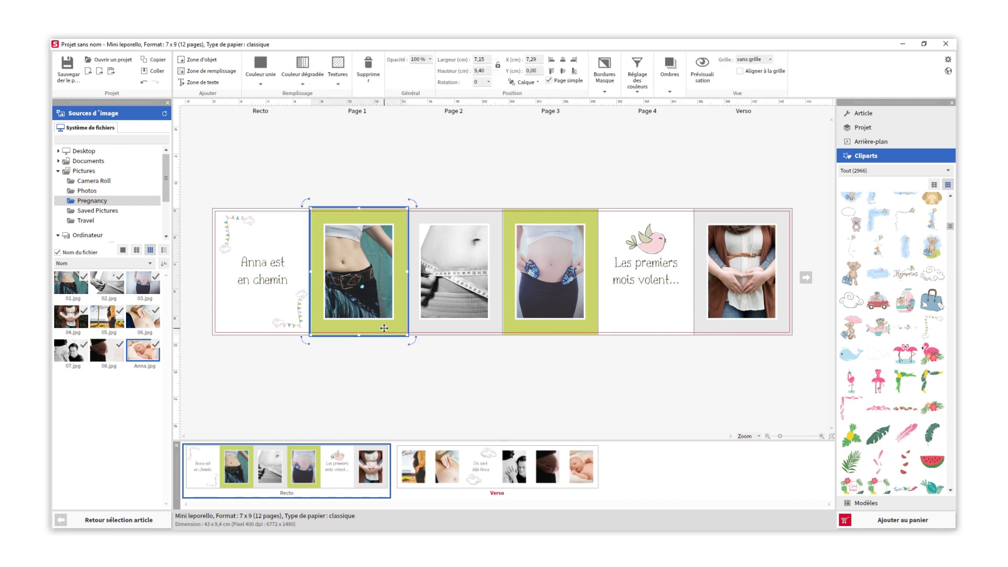
shift+click(425, 329)
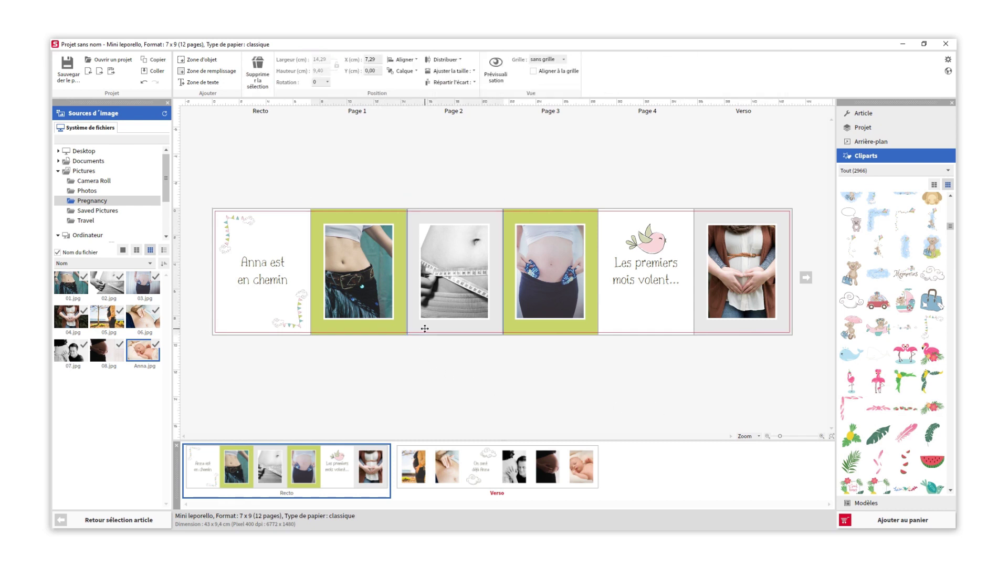
shift+click(532, 327)
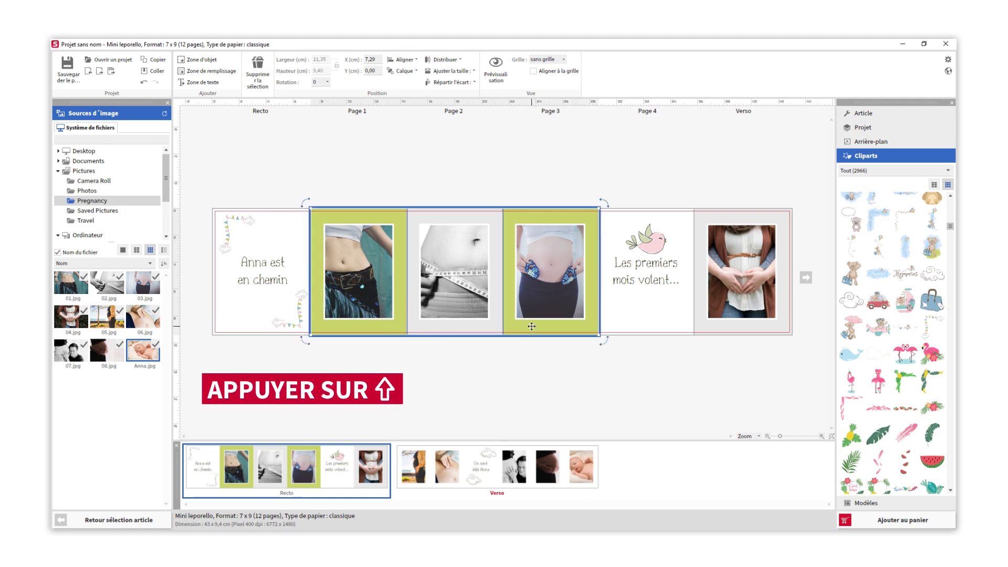
click(493, 475)
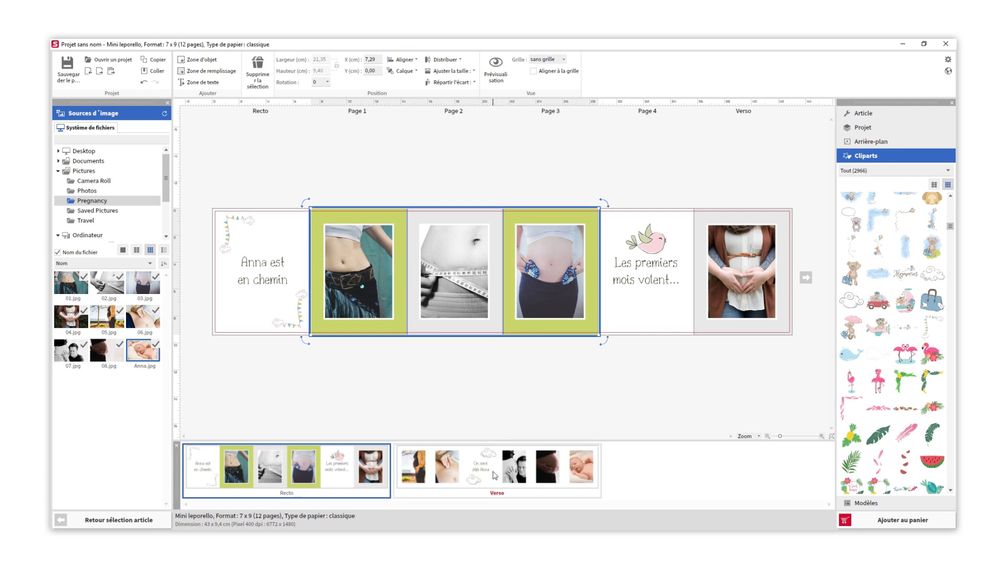
key(ctrl+v)
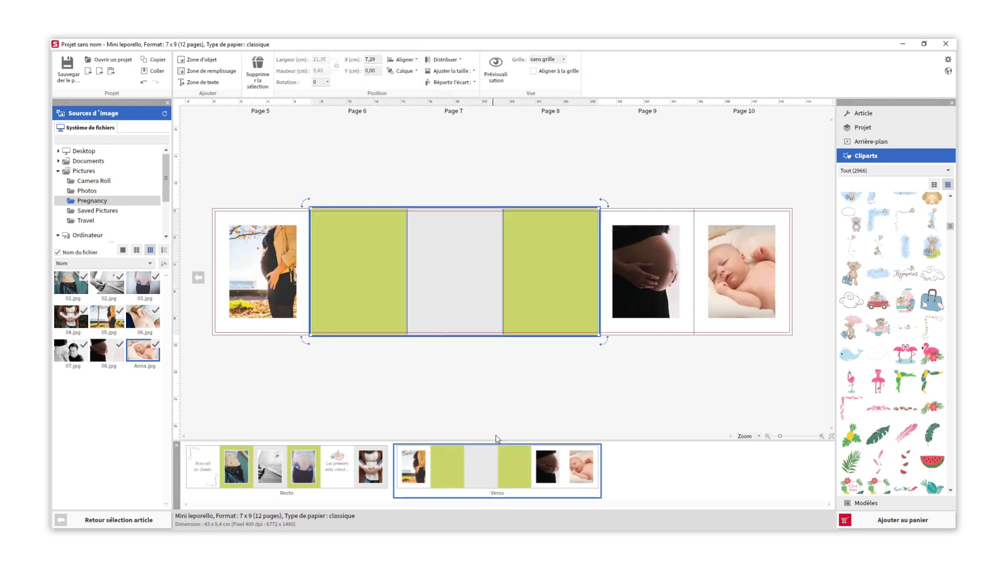
right_click(476, 290)
click(504, 365)
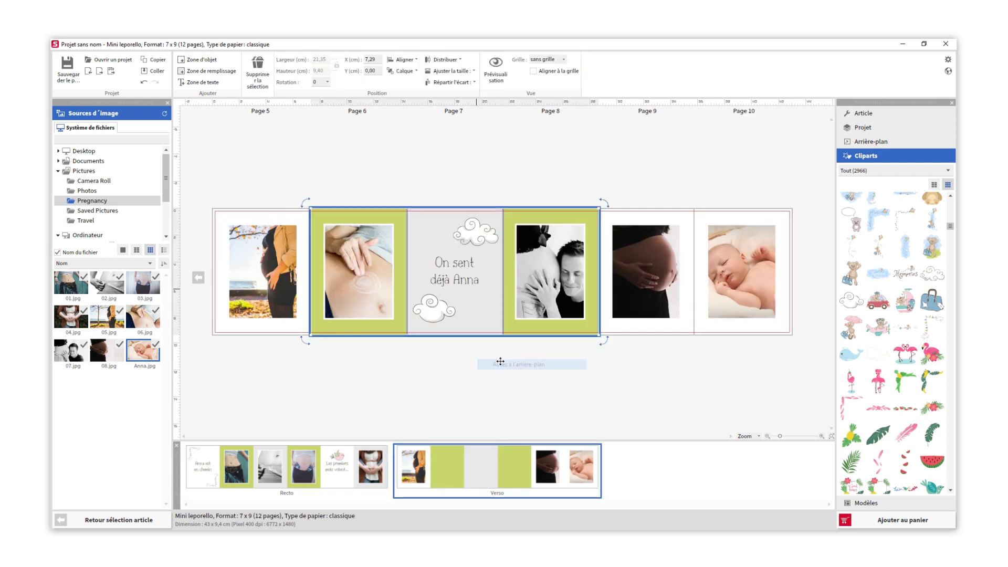
- Move the three copied fill areas onto Pages 8 to 10 and widen the Page 10 fill to about 7.31 cm, reaching the outer edge
drag(486, 318, 679, 319)
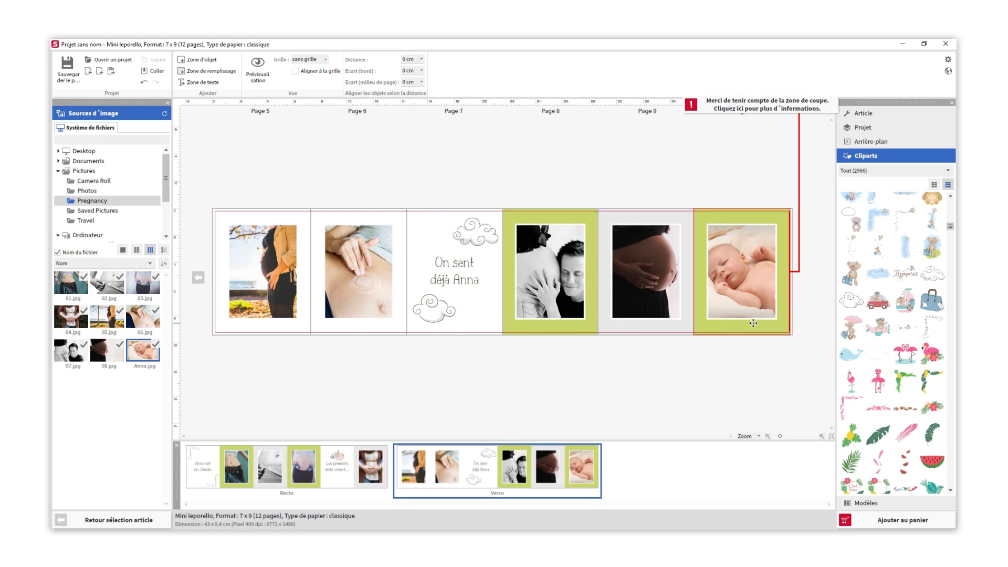
click(754, 328)
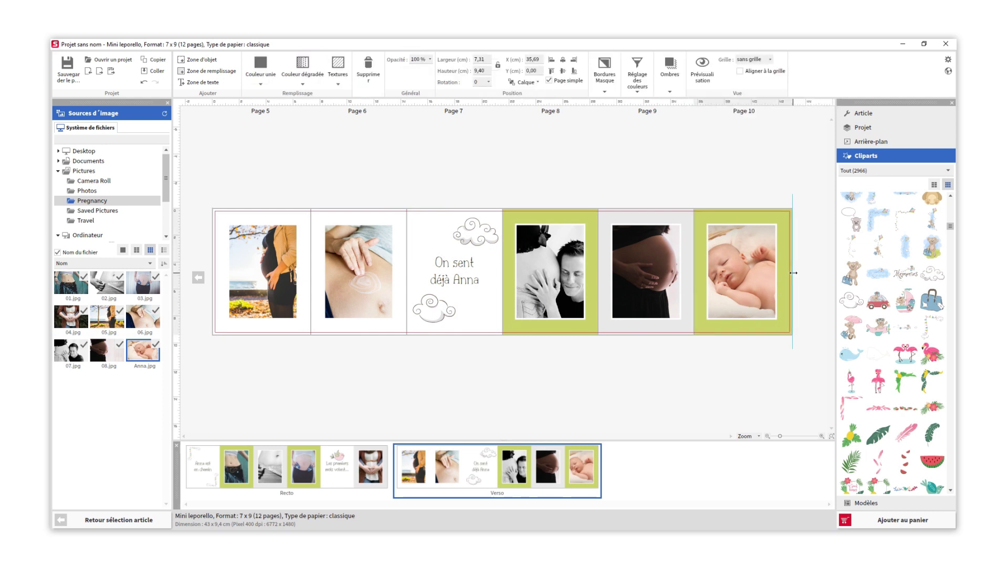
click(756, 353)
- Duplicate the green Page 8 and grey Page 9 fill areas together onto Pages 5 and 6
click(576, 327)
shift+click(614, 323)
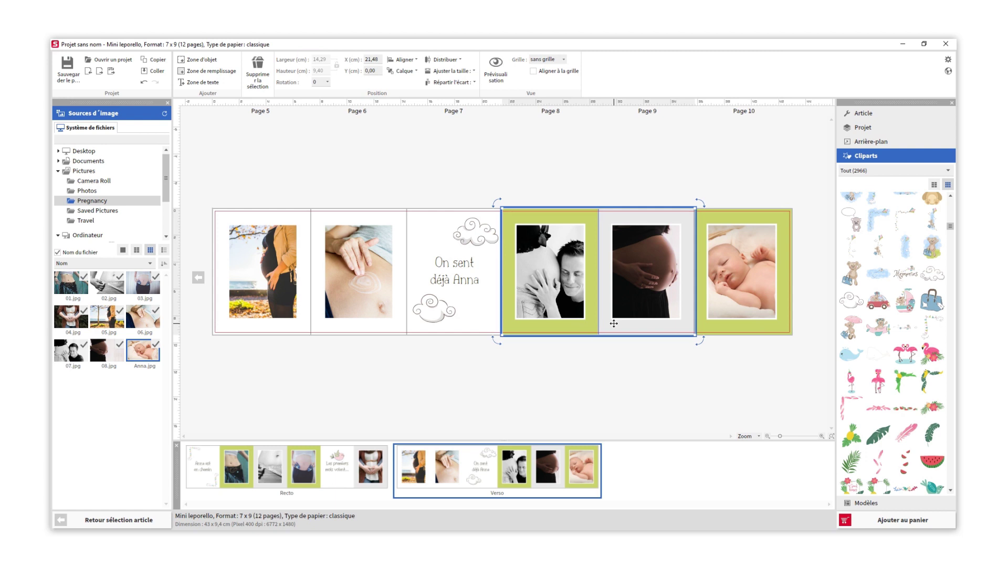
drag(613, 324, 322, 324)
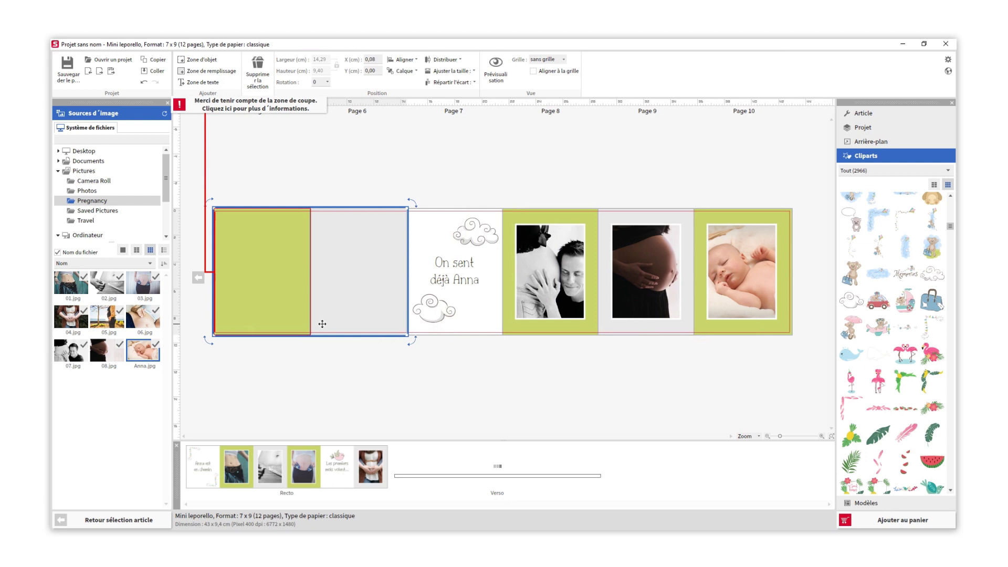
- Send the Page 5 and Page 6 fill areas behind the photos and extend the Page 5 fill to the leporello's outer edge
right_click(322, 324)
click(360, 400)
click(280, 392)
click(233, 330)
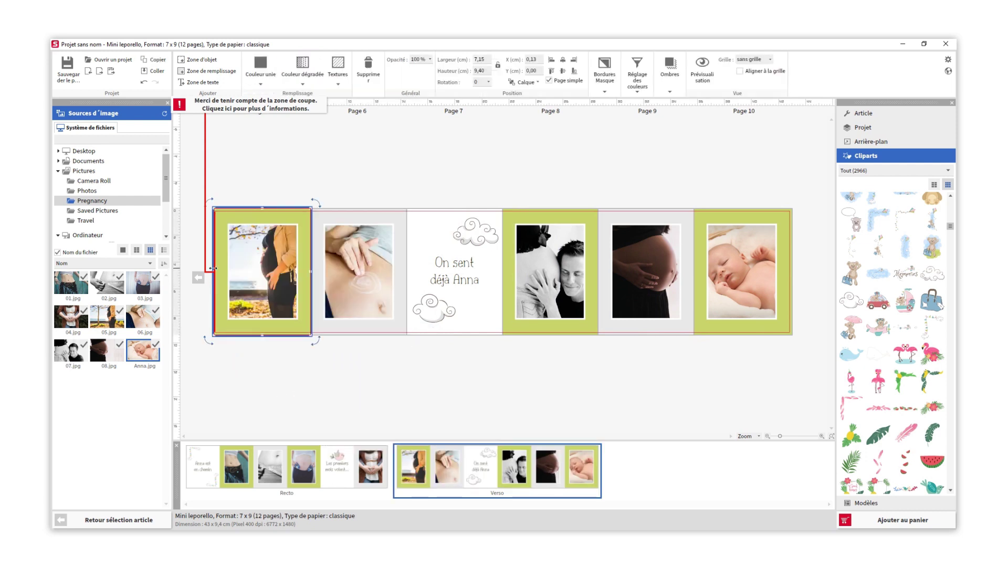
click(257, 382)
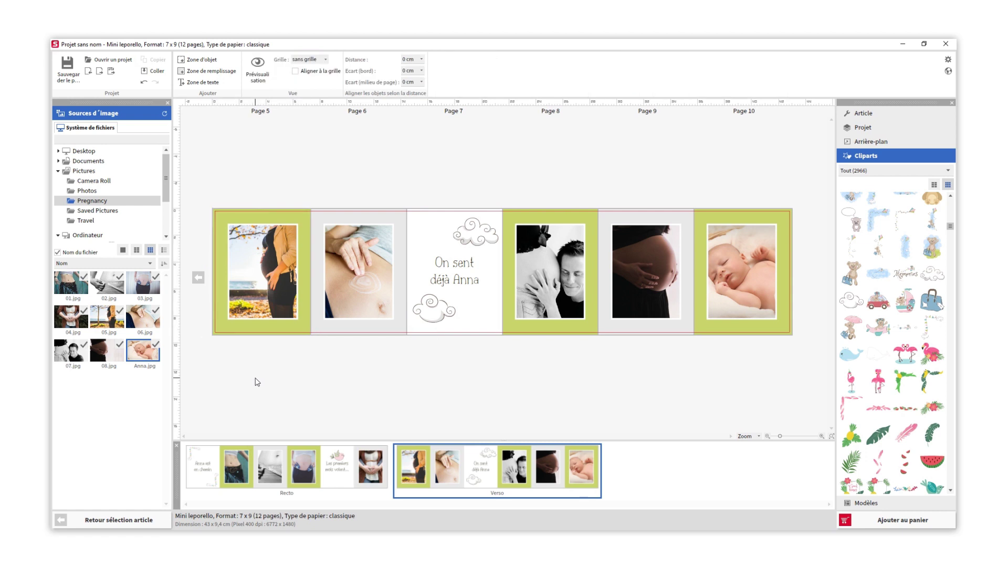